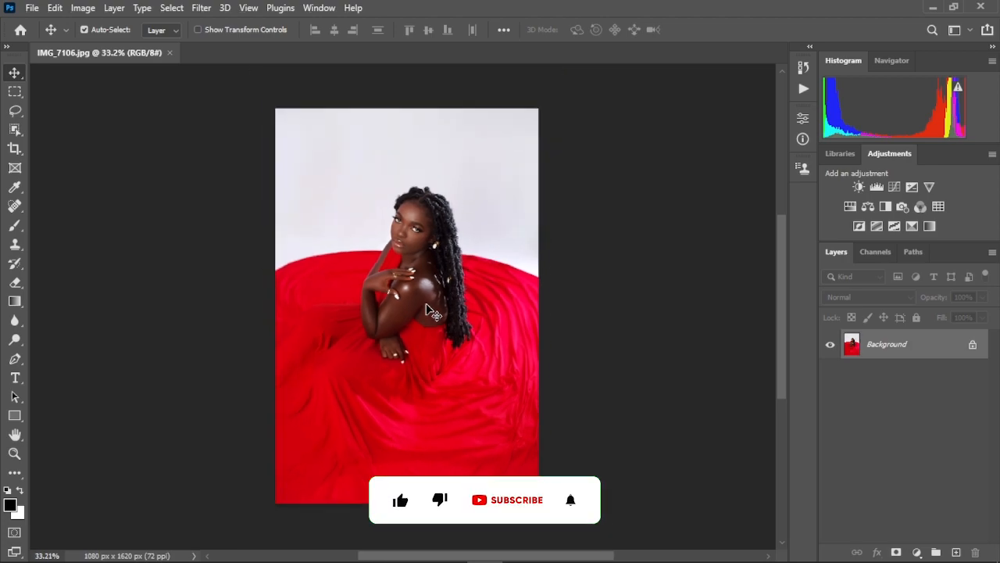
Step: Open IMG_9416 and IMG_7810 together from the Load Image Tutorial folder in File Explorer as separate Photoshop documents alongside IMG_7106
scroll(422, 310, up, 2)
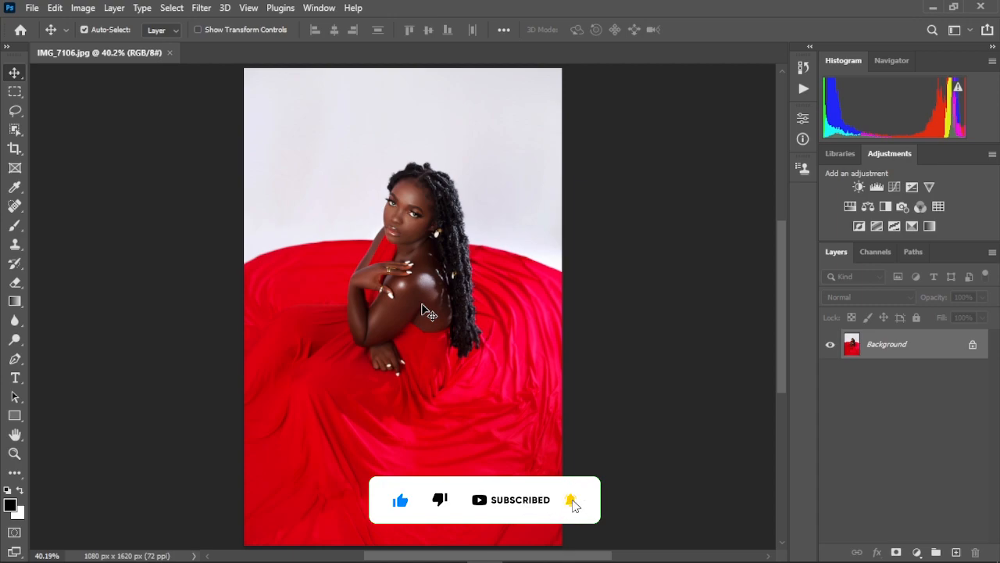
mouse_move(305, 560)
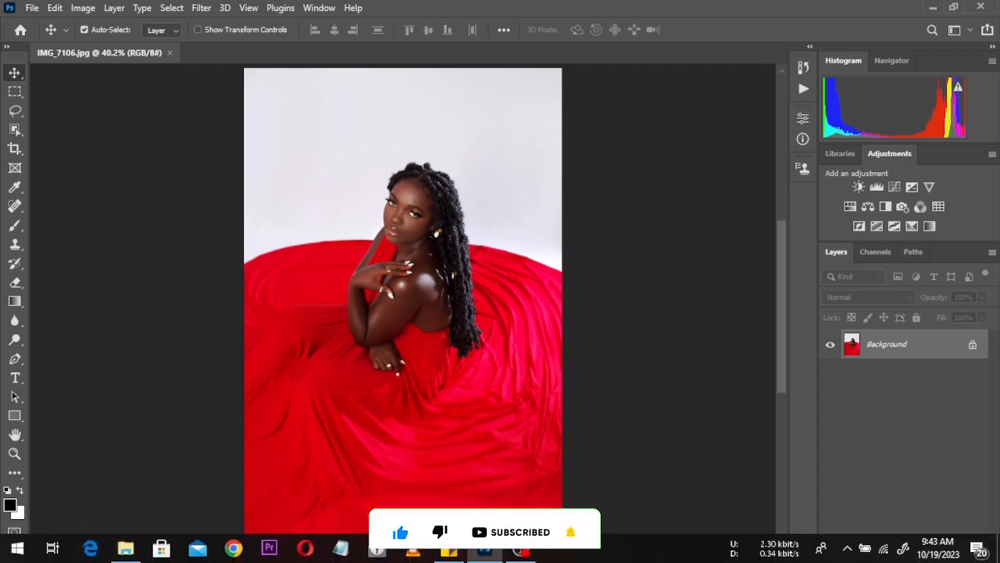
click(132, 554)
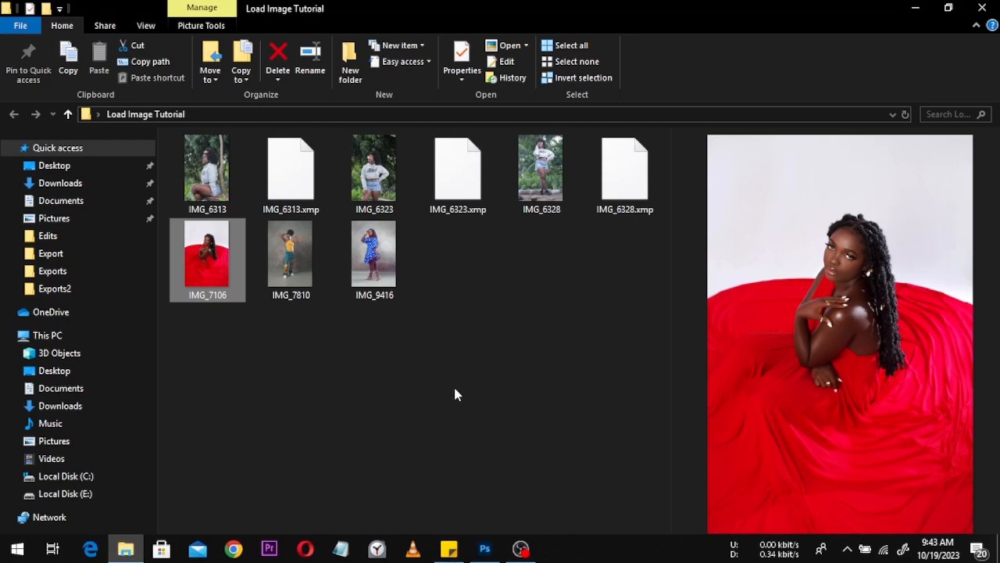
click(350, 394)
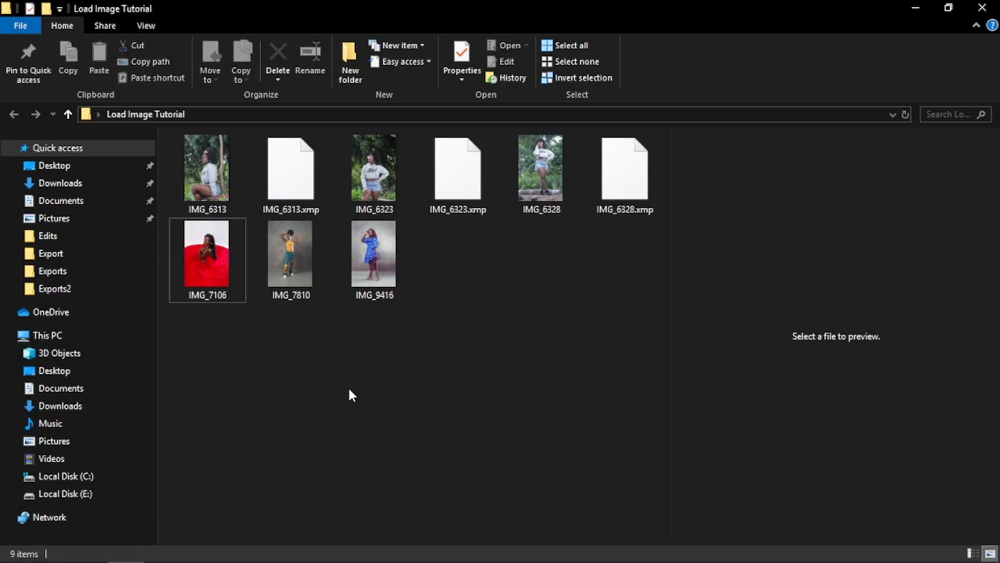
click(371, 267)
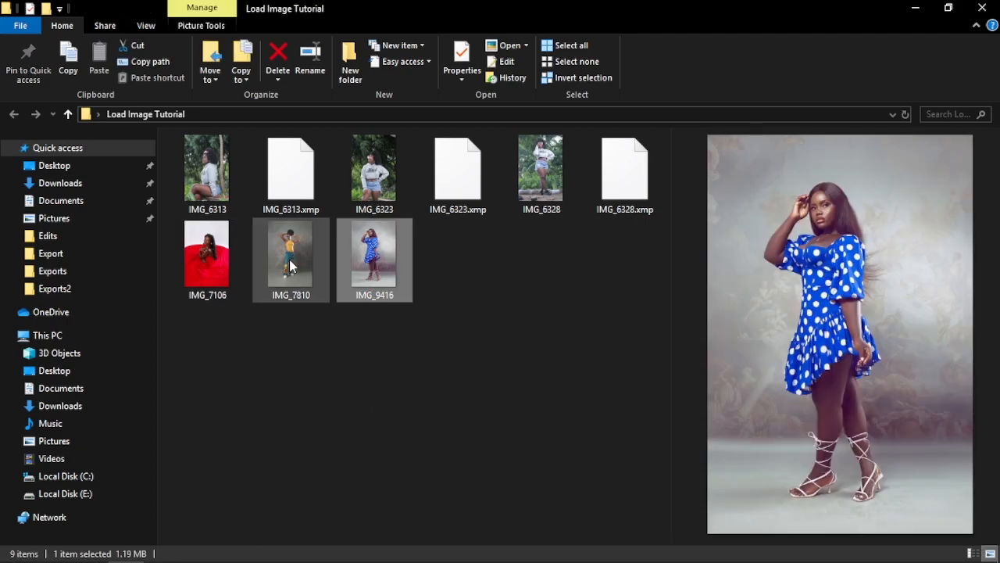
ctrl+click(289, 265)
drag(381, 275, 375, 53)
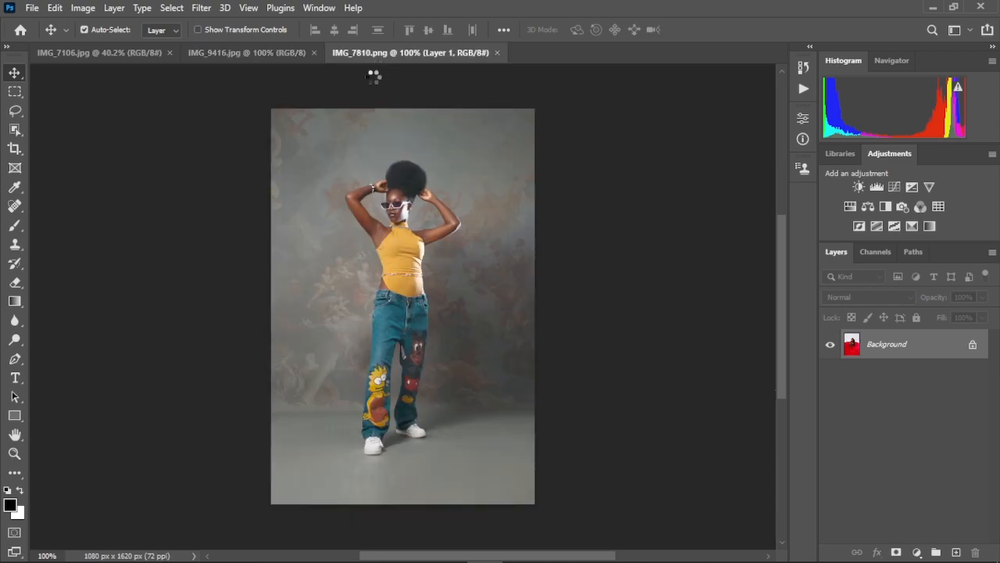
Step: Look through the three open photo documents and close all of them, IMG_7810, IMG_9416 and IMG_7106
click(228, 53)
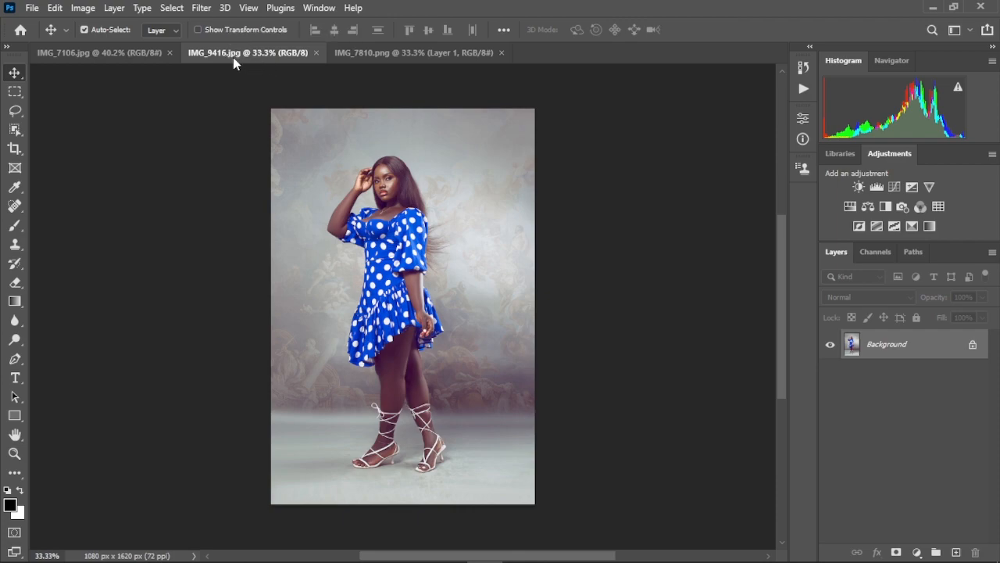
click(395, 55)
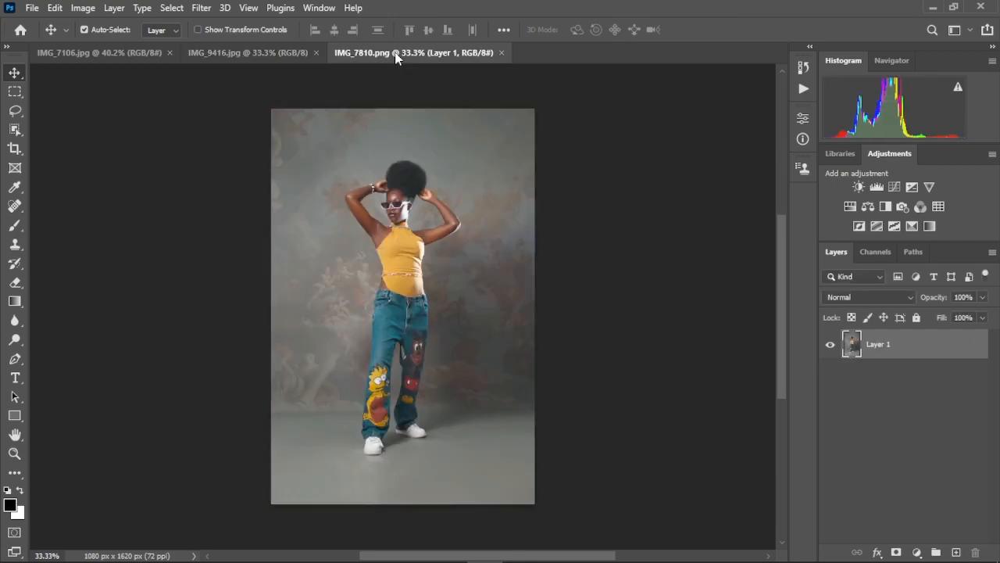
click(92, 54)
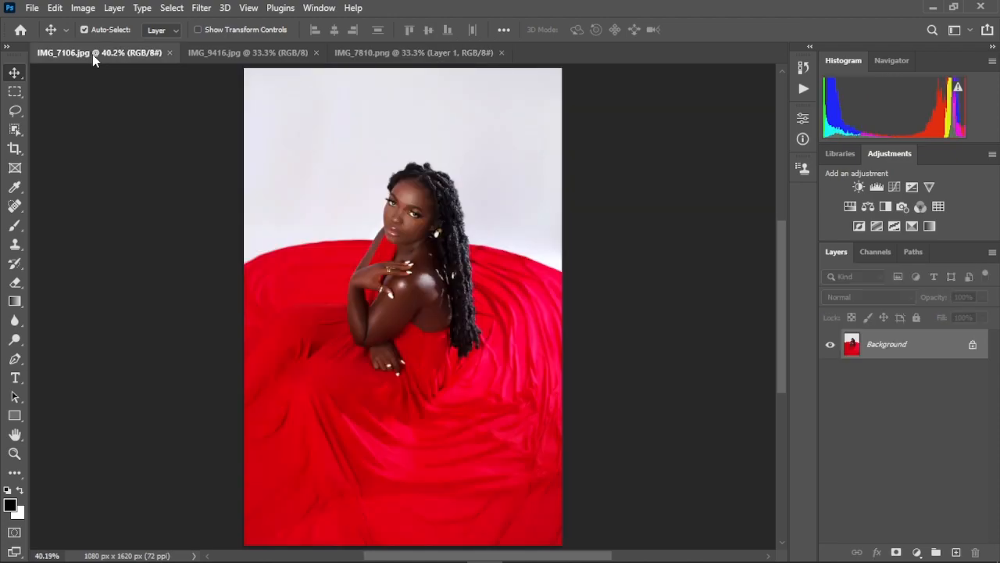
click(235, 55)
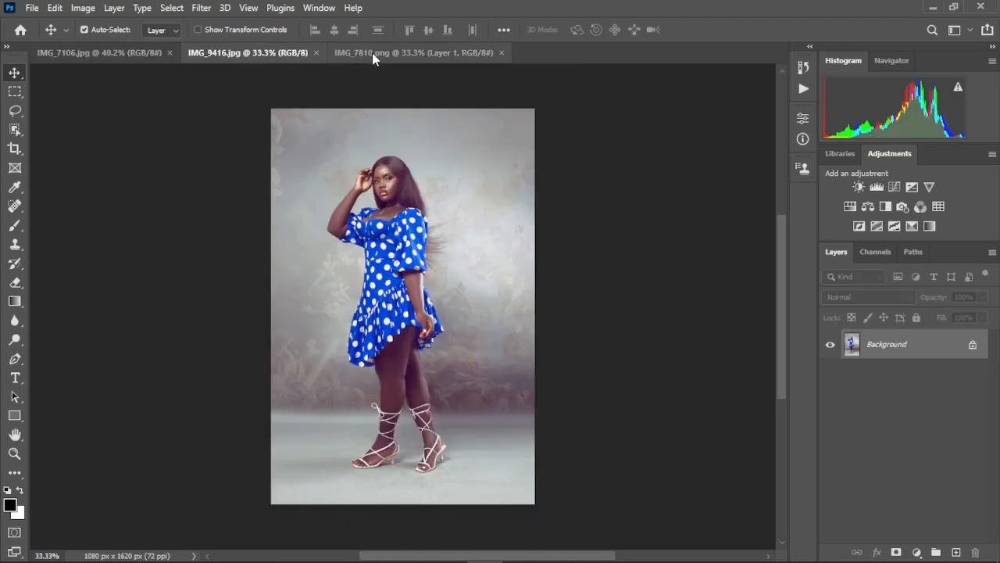
click(372, 53)
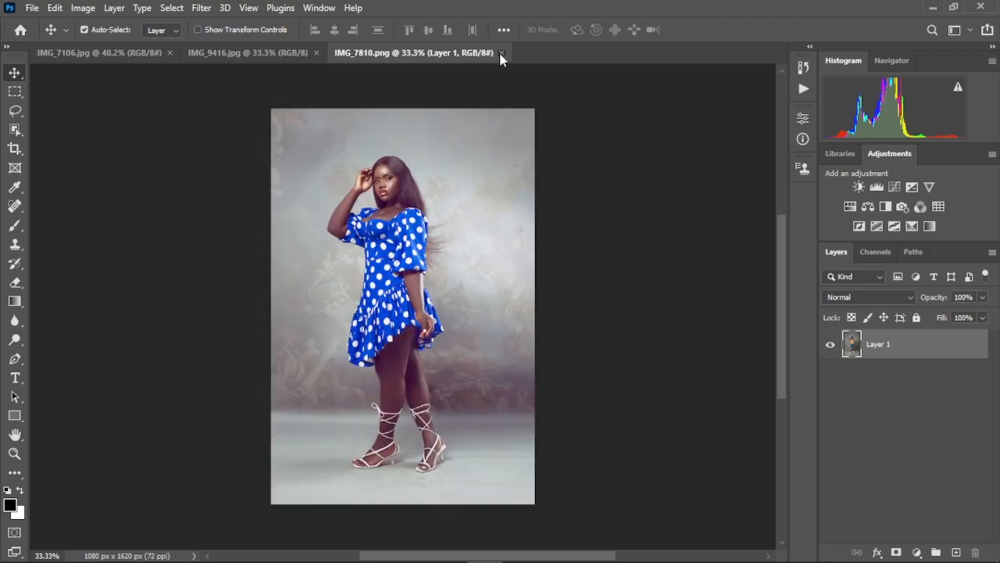
click(501, 53)
click(318, 53)
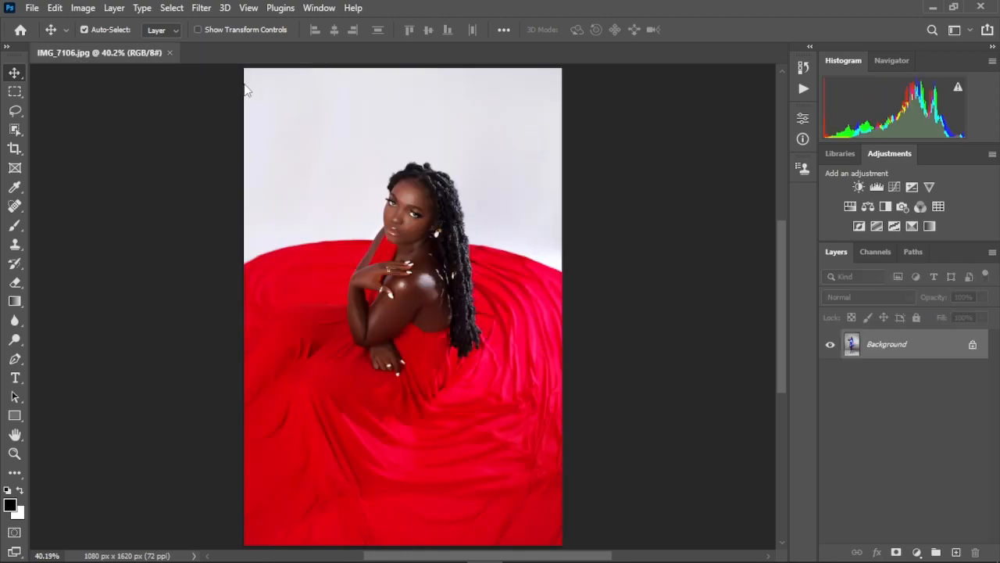
click(166, 54)
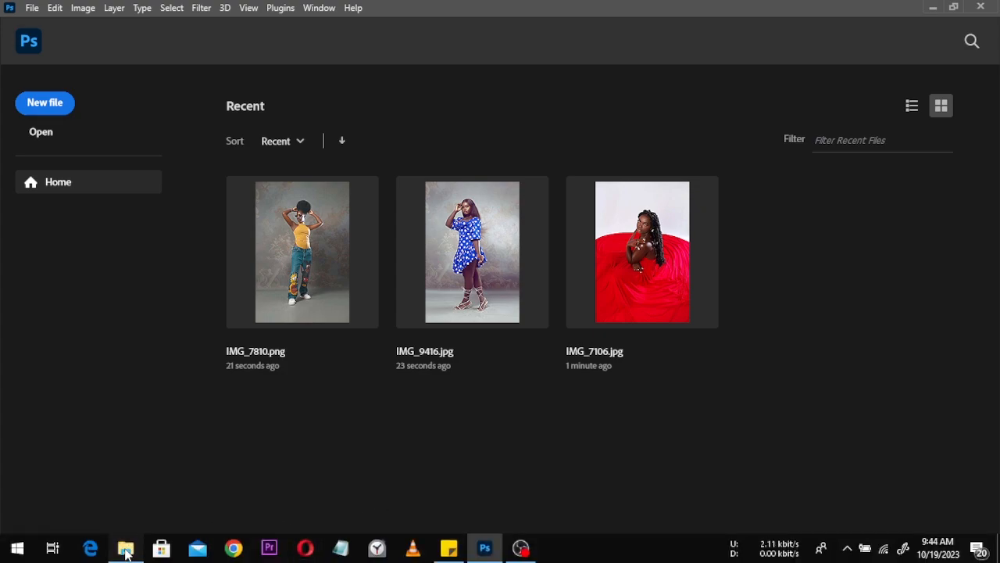
Step: Open IMG_7106, IMG_7810 and IMG_9416 together from the File Explorer folder as separate Photoshop documents, and check each one
click(125, 552)
click(495, 327)
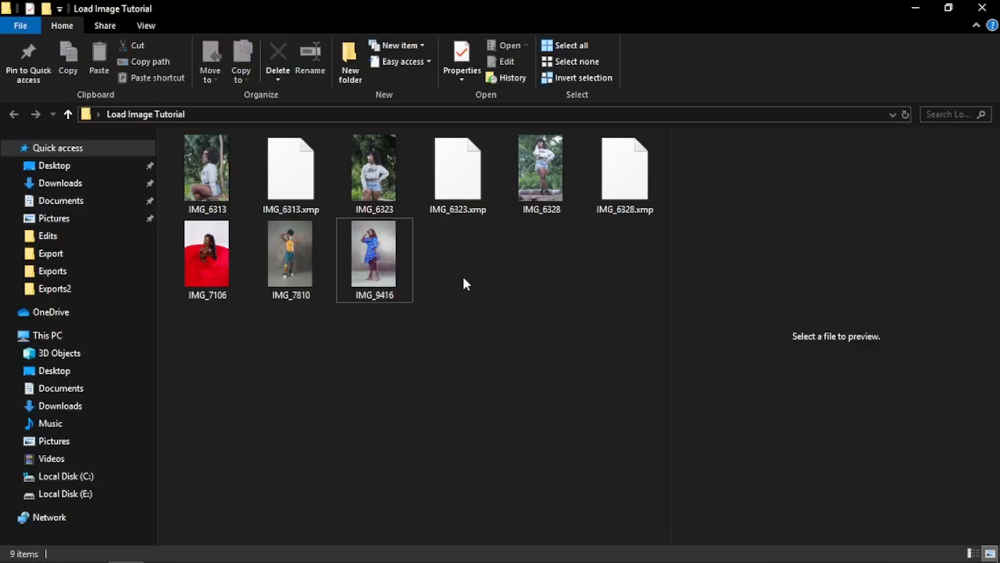
click(201, 262)
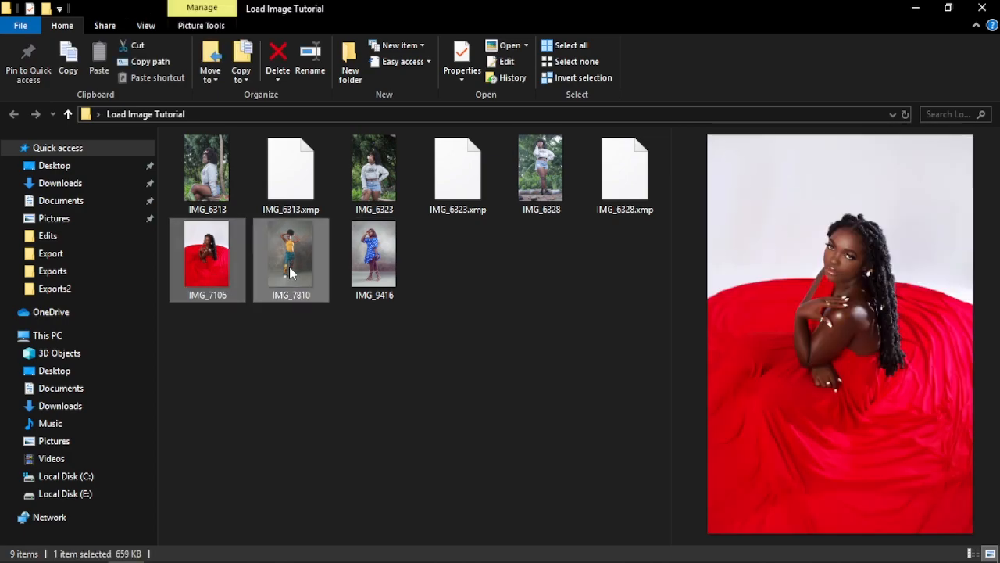
ctrl+click(289, 272)
ctrl+click(378, 269)
drag(365, 267, 506, 370)
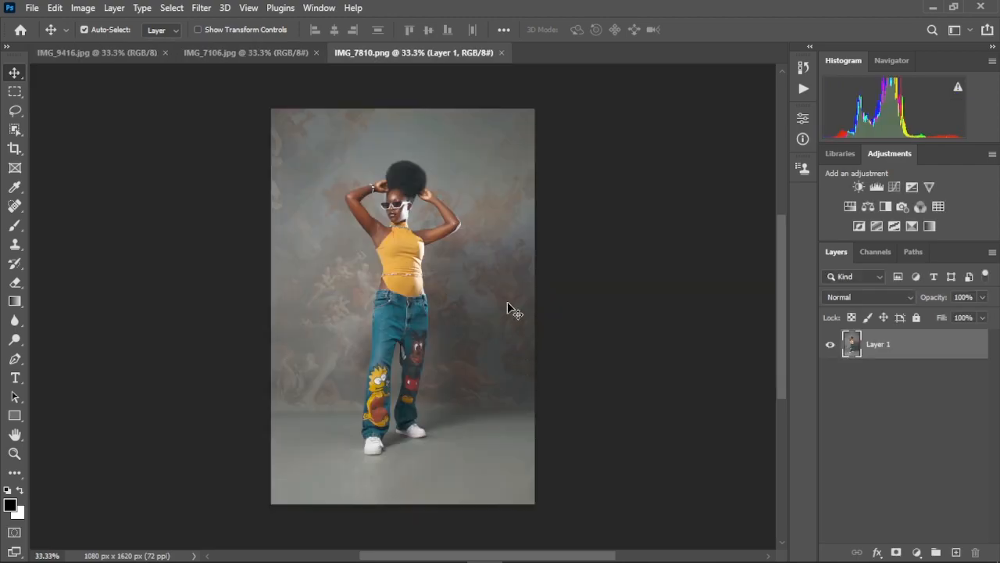
click(82, 54)
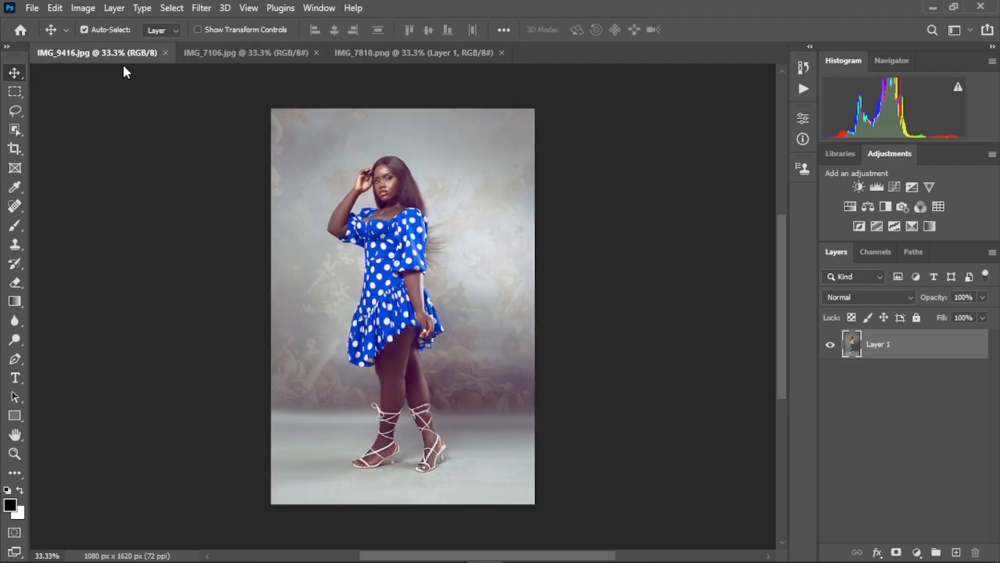
click(212, 54)
click(376, 54)
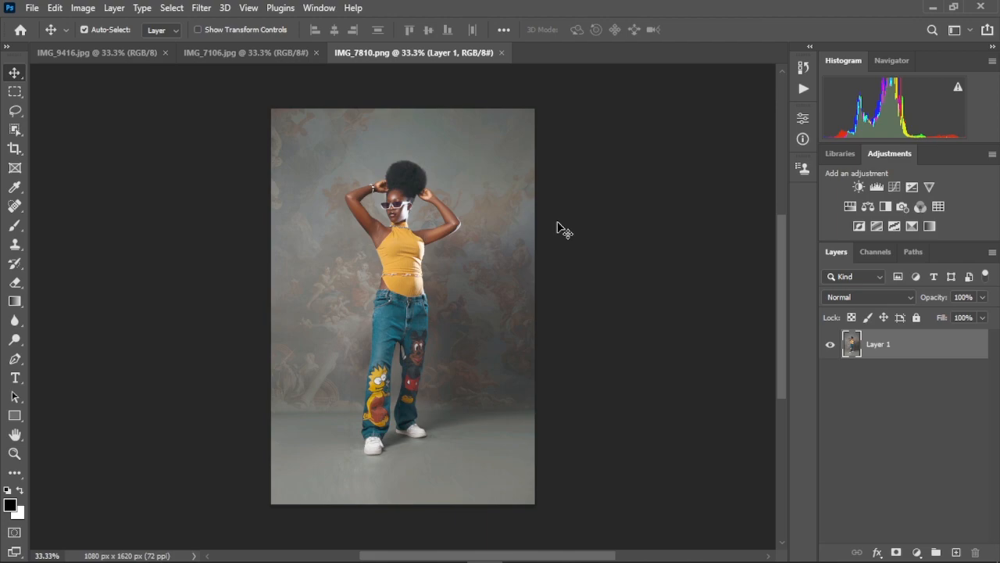
Step: Load the raw photo IMG_6313 from the Load Image Tutorial folder in File Explorer into Photoshop as its own document
mouse_move(438, 556)
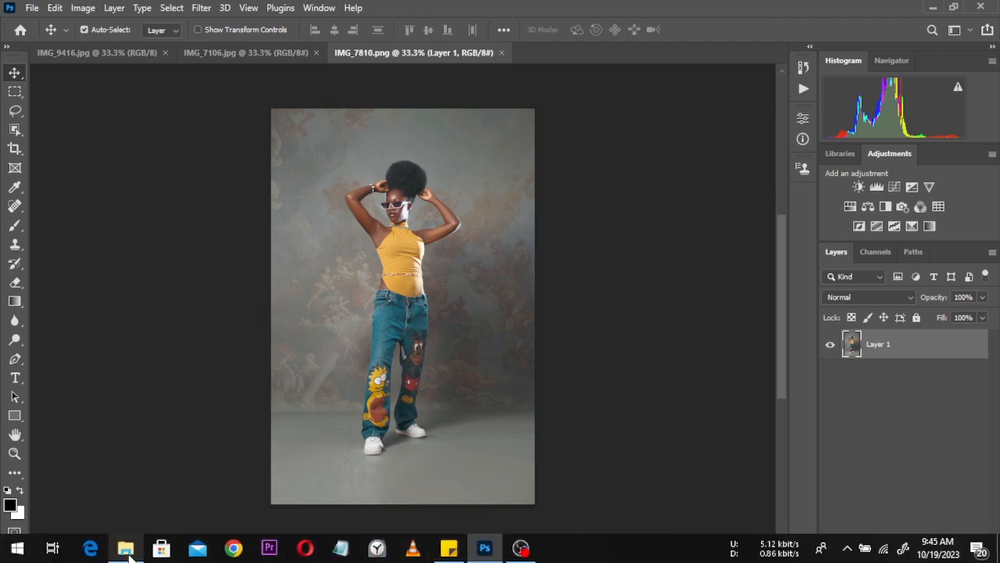
click(127, 549)
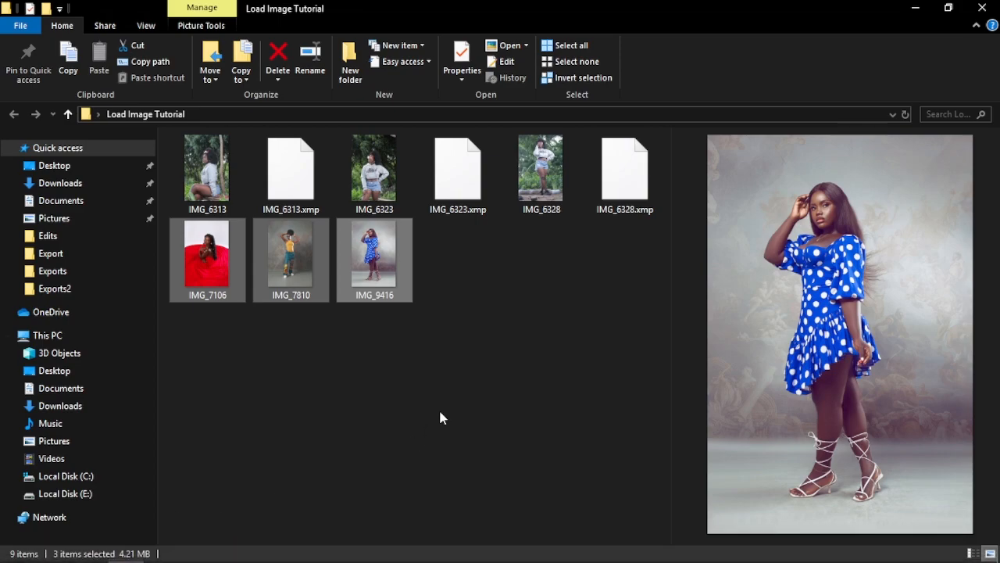
click(440, 418)
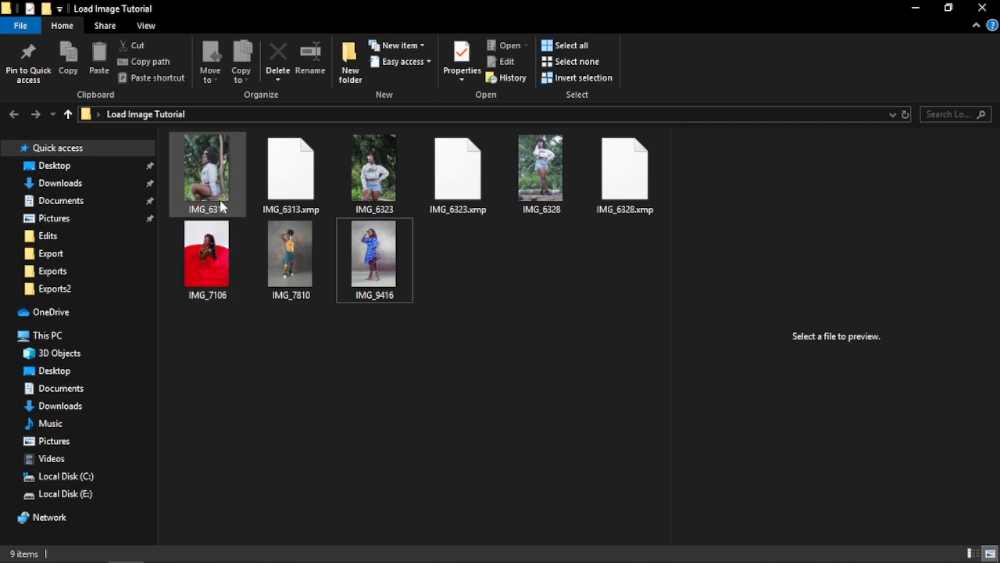
click(211, 172)
drag(211, 172, 580, 57)
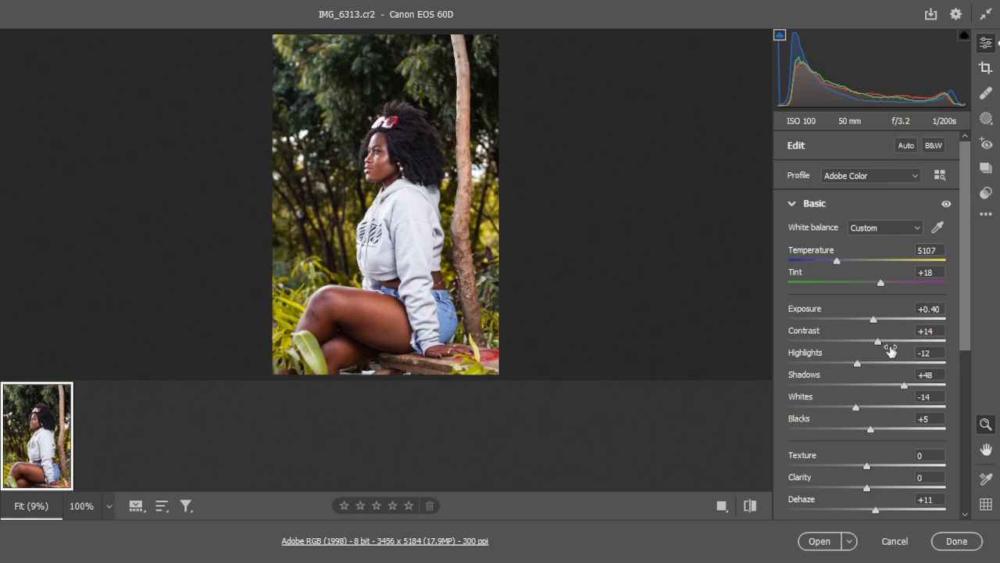
Step: Raise the raw photo's exposure to +0.43 and its shadows to +56, and open it from Camera Raw in Photoshop
mouse_move(867, 74)
mouse_down()
mouse_move(882, 74)
mouse_move(870, 75)
mouse_up()
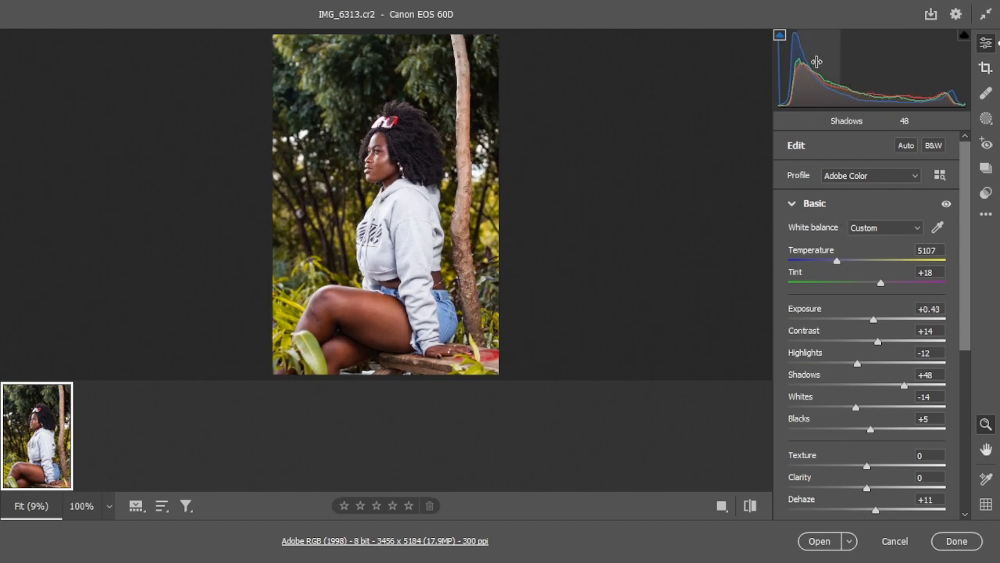
mouse_move(811, 65)
mouse_down()
mouse_move(828, 65)
mouse_move(813, 65)
mouse_up()
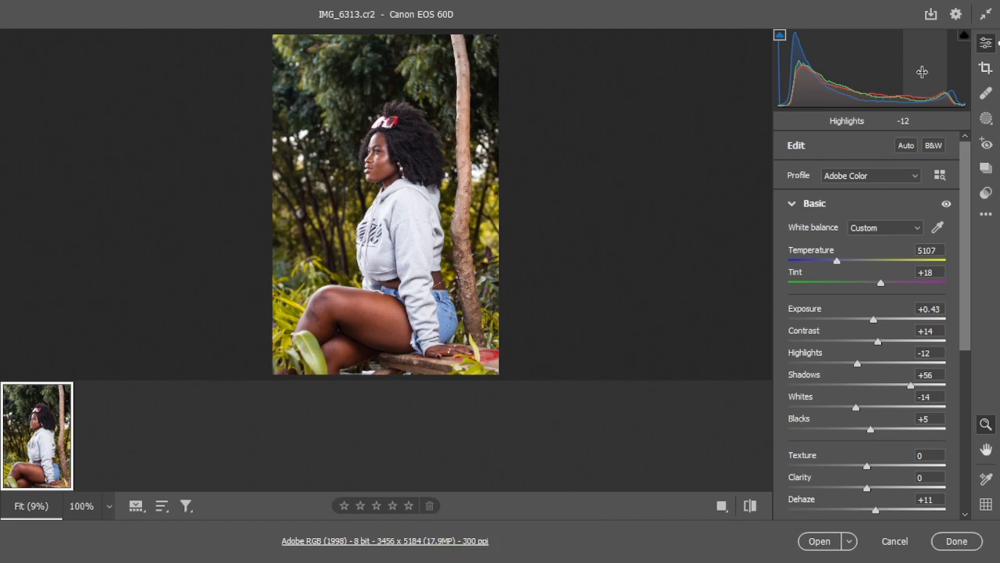
click(818, 541)
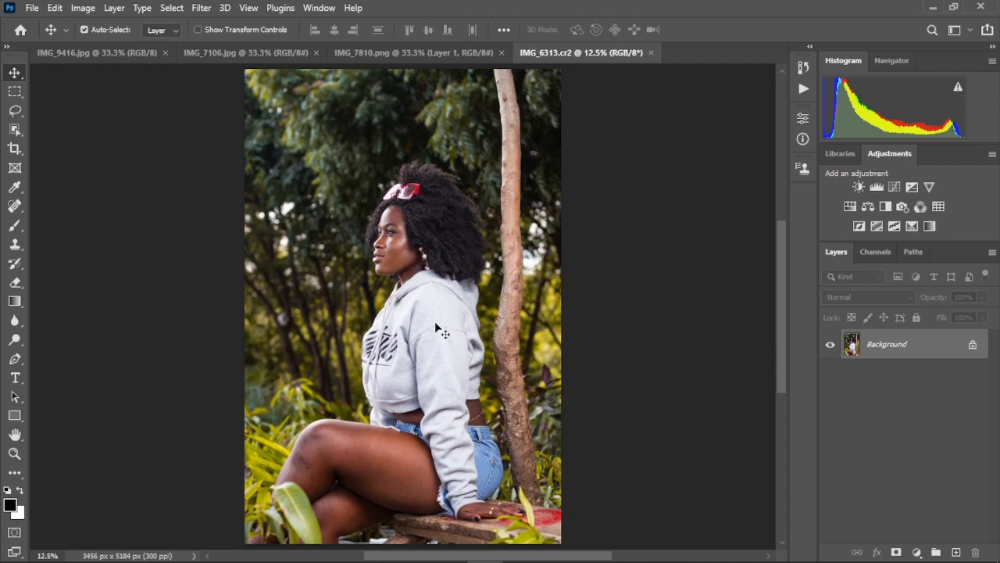
Step: Examine the woman's face and skin detail up close in IMG_6313, and return to the whole photo
scroll(428, 268, up, 3)
scroll(428, 268, up, 3)
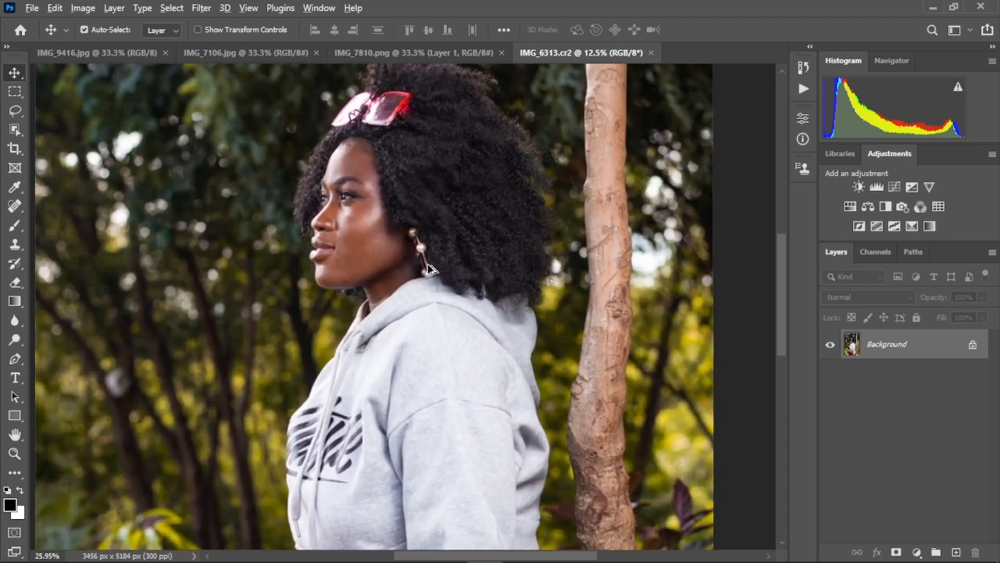
drag(383, 307, 444, 234)
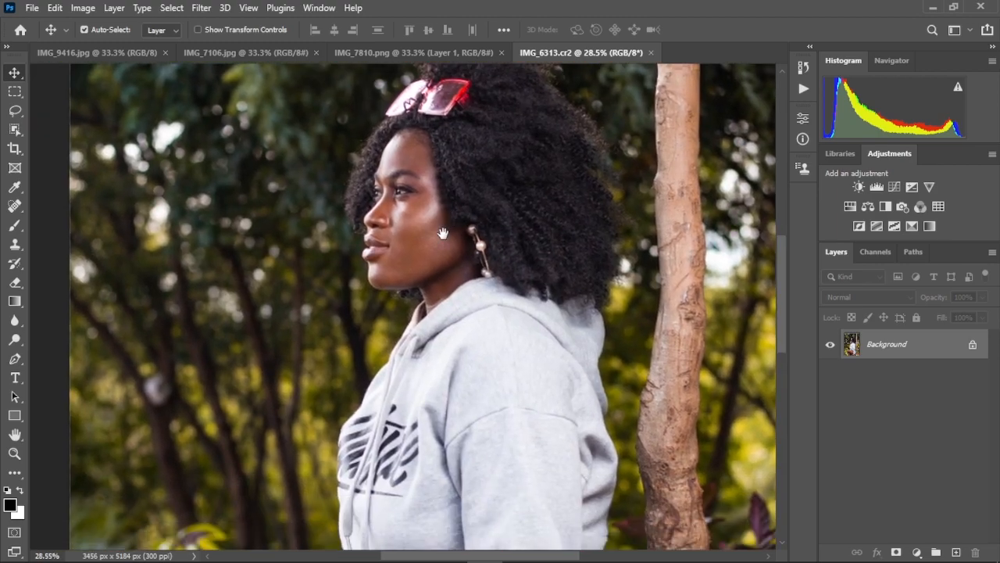
scroll(431, 254, up, 1)
scroll(432, 258, up, 3)
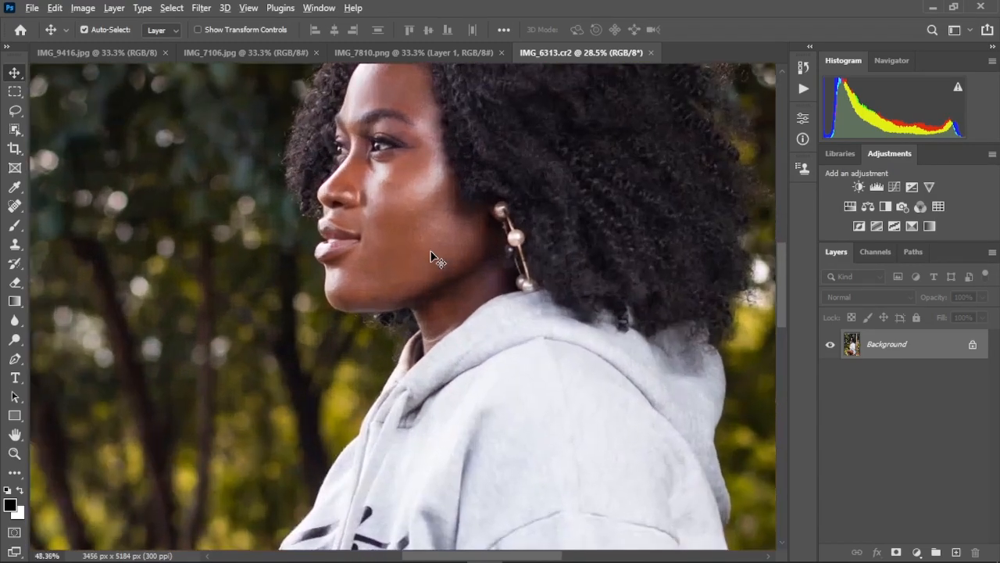
drag(453, 200, 449, 294)
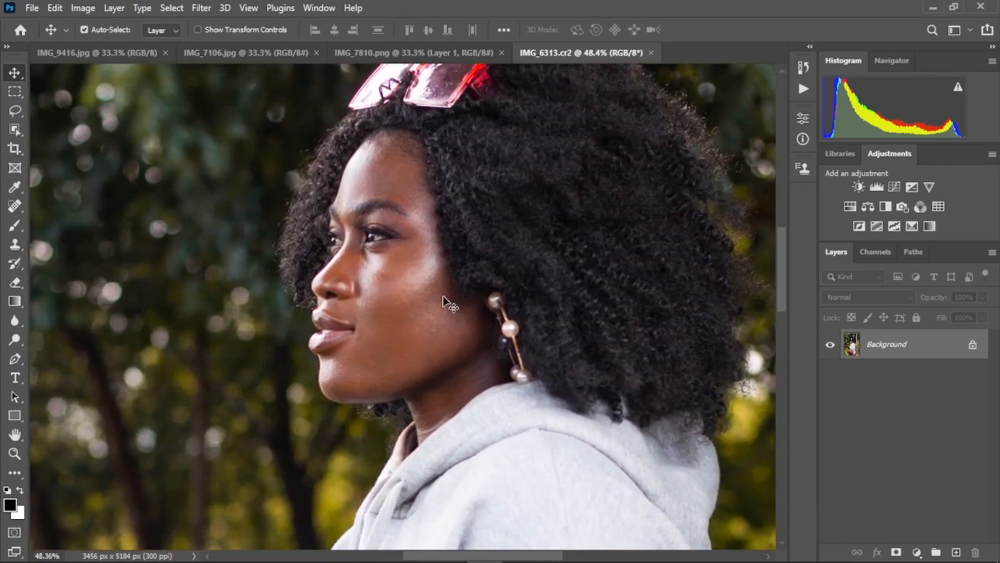
scroll(446, 293, up, 3)
scroll(443, 301, up, 2)
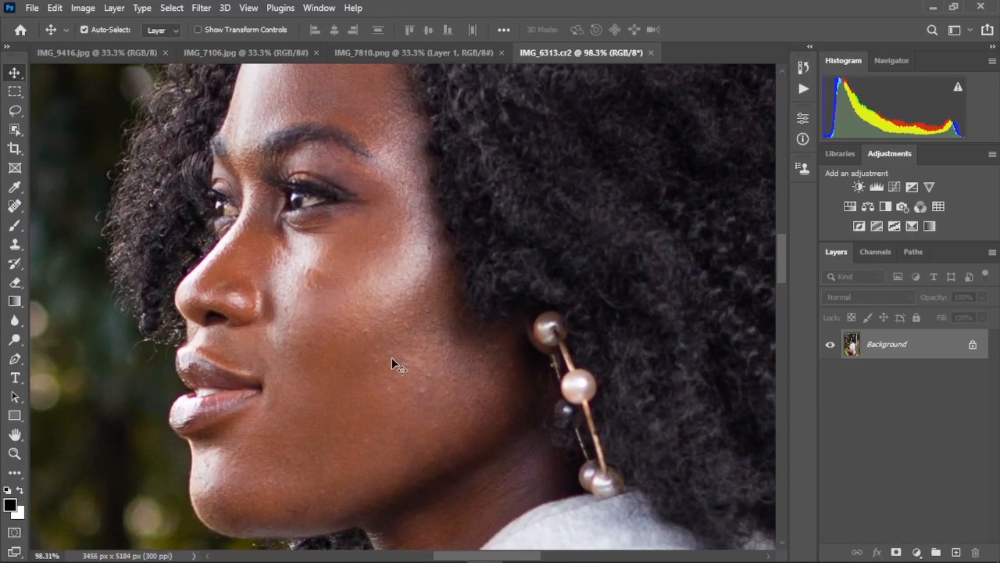
scroll(426, 360, down, 3)
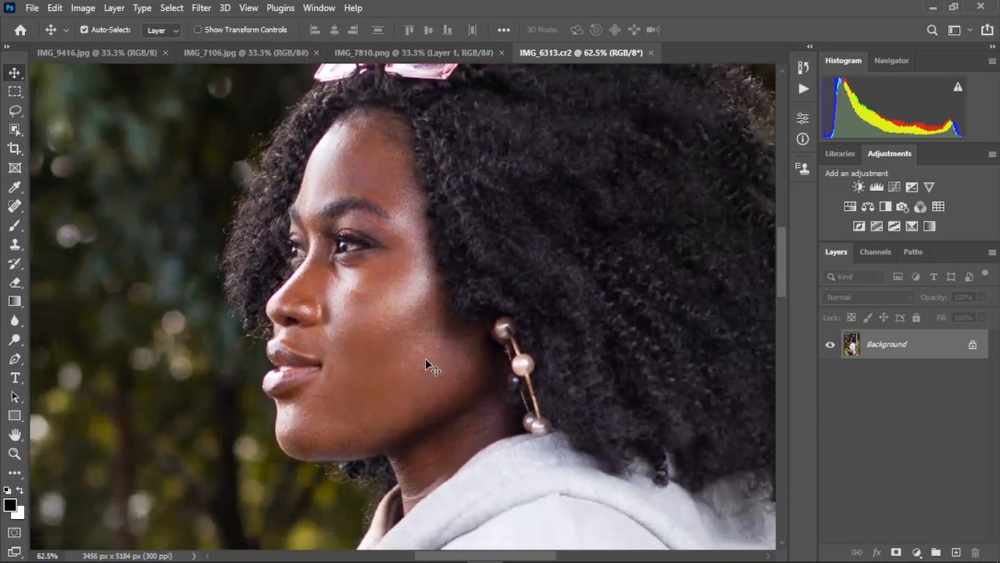
scroll(425, 358, down, 5)
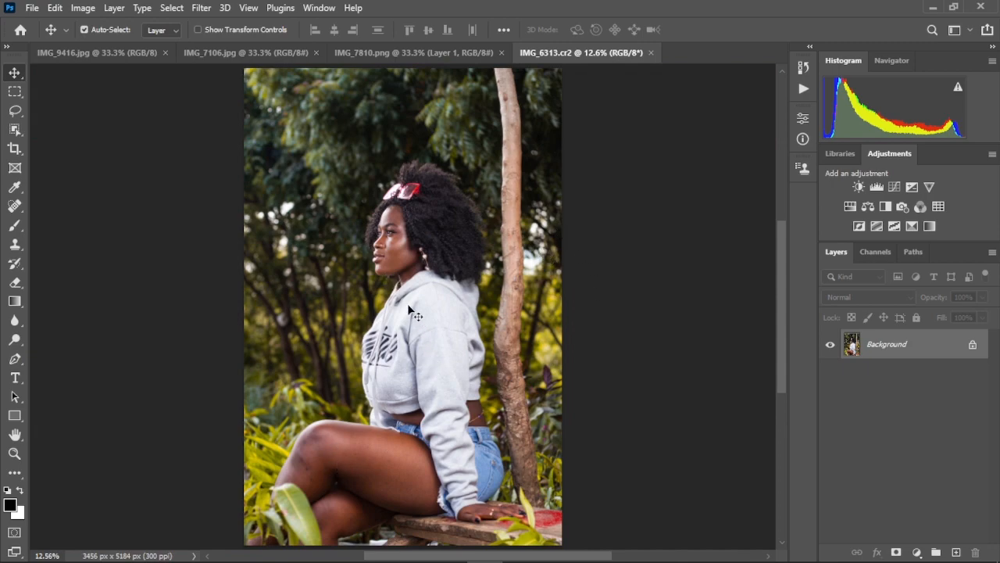
Step: Load the raw photos IMG_6323 and IMG_6328 together from the Load Image Tutorial folder in File Explorer into Photoshop
mouse_move(270, 560)
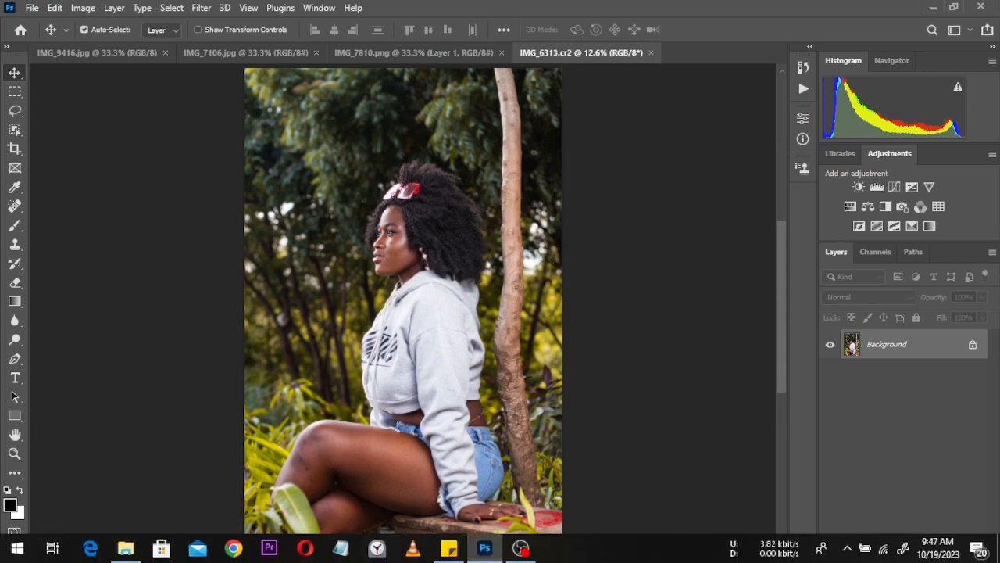
click(125, 548)
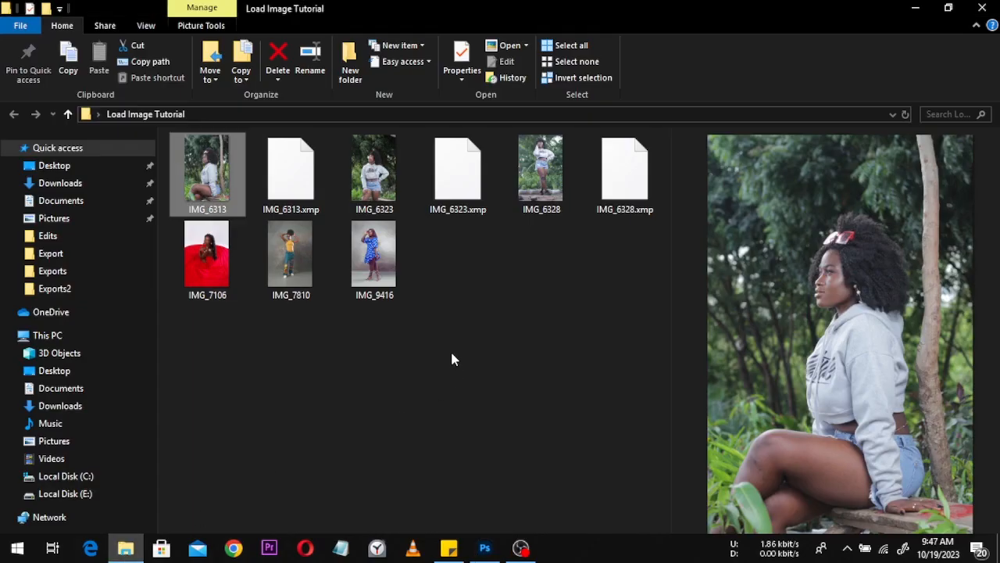
click(441, 254)
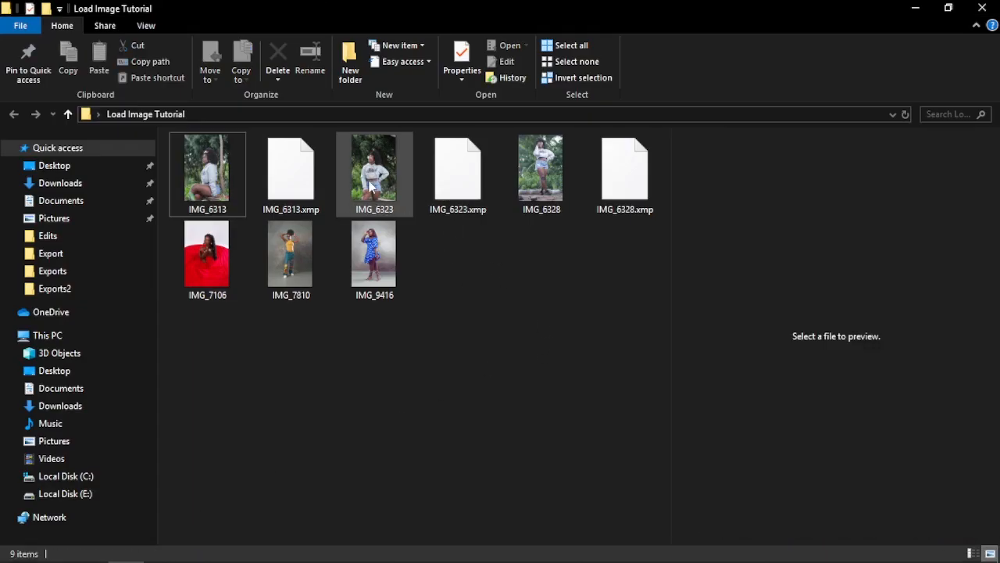
mouse_move(372, 188)
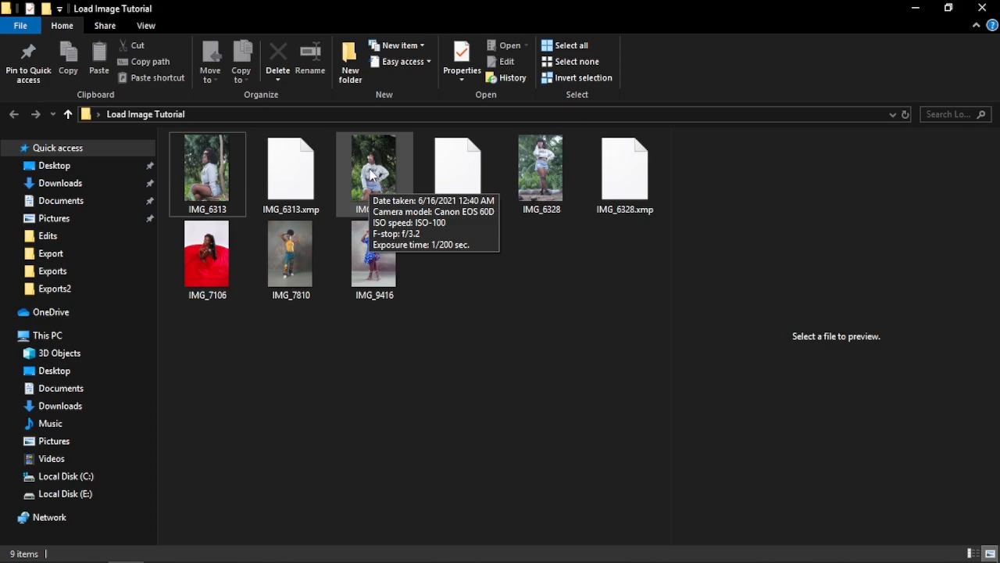
click(373, 175)
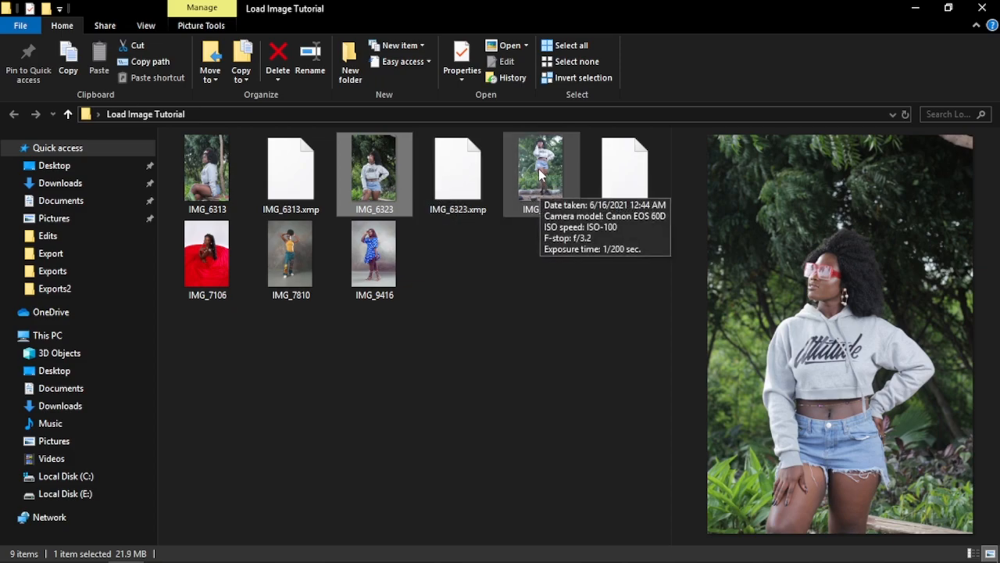
ctrl+click(538, 168)
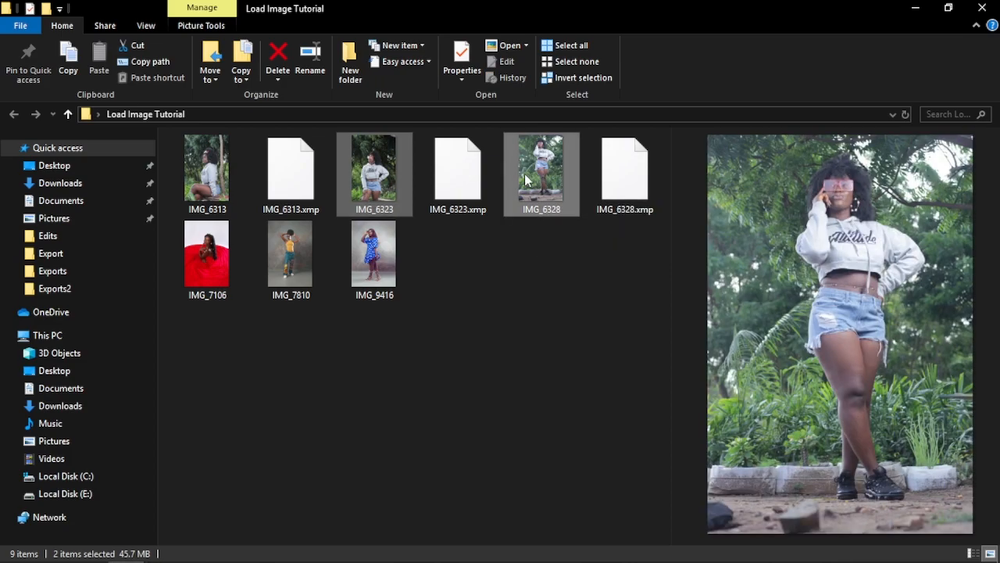
drag(536, 180, 705, 51)
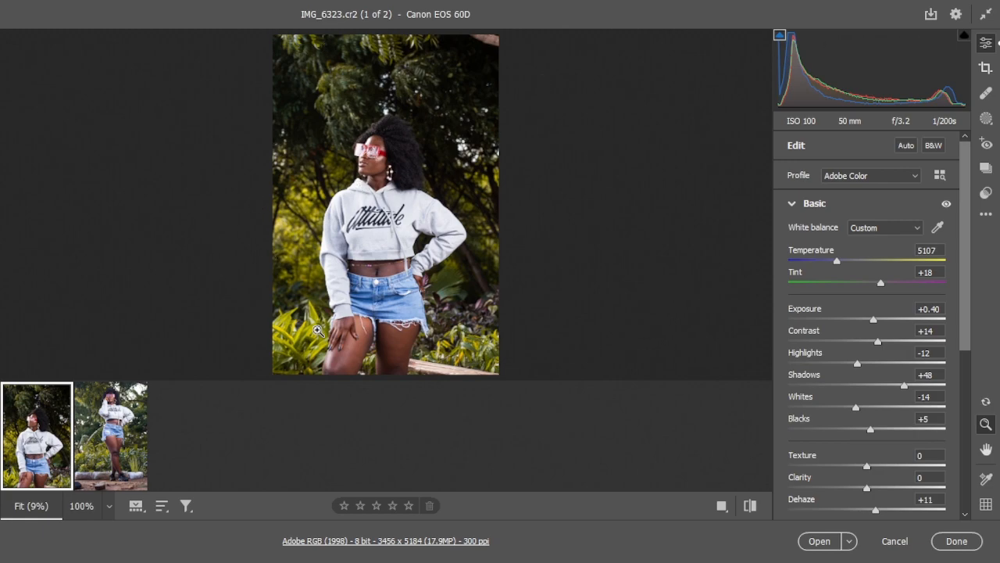
Step: Check IMG_6323's face detail at 100% in Camera Raw, and open both raw photos together in Photoshop
click(374, 156)
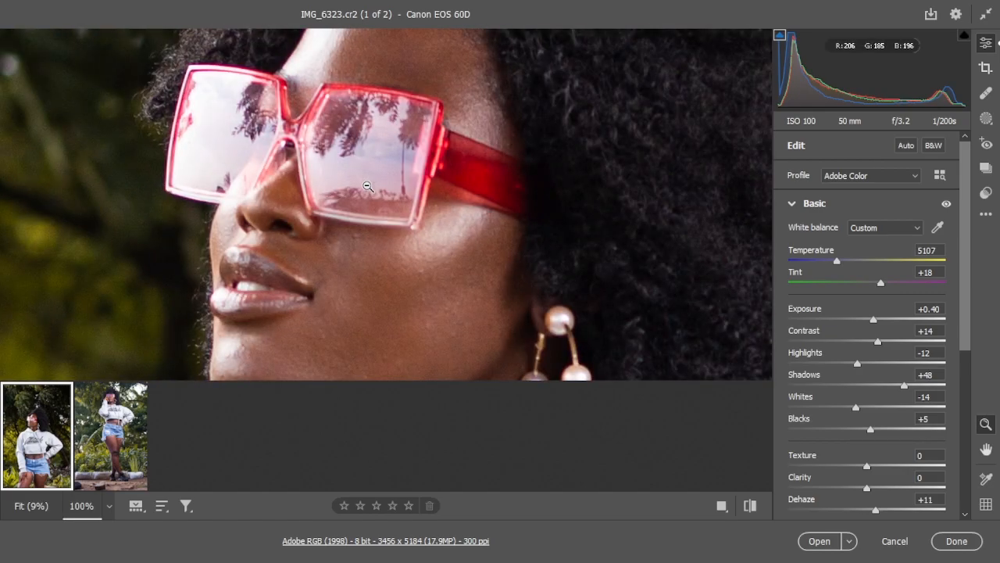
click(367, 186)
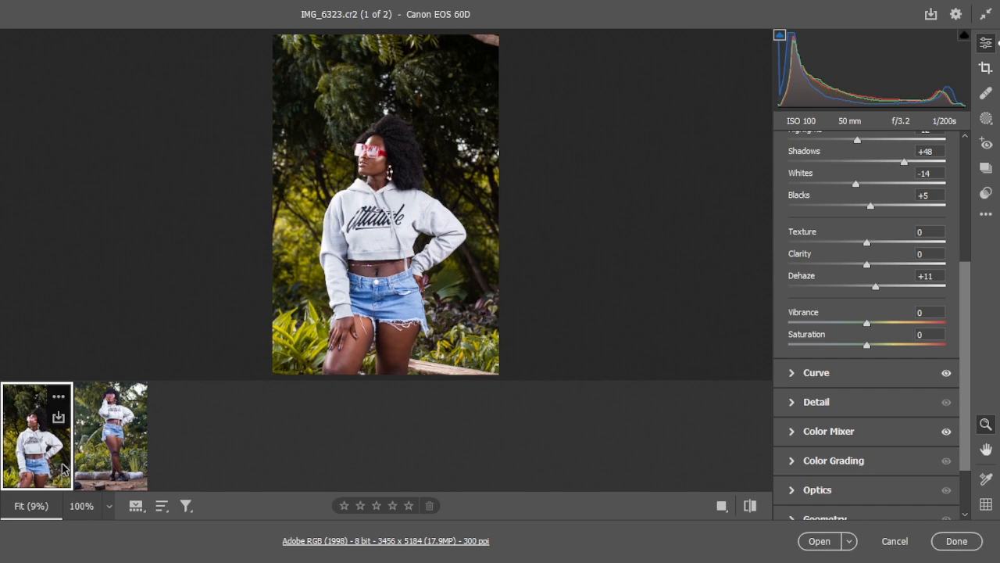
shift+click(105, 452)
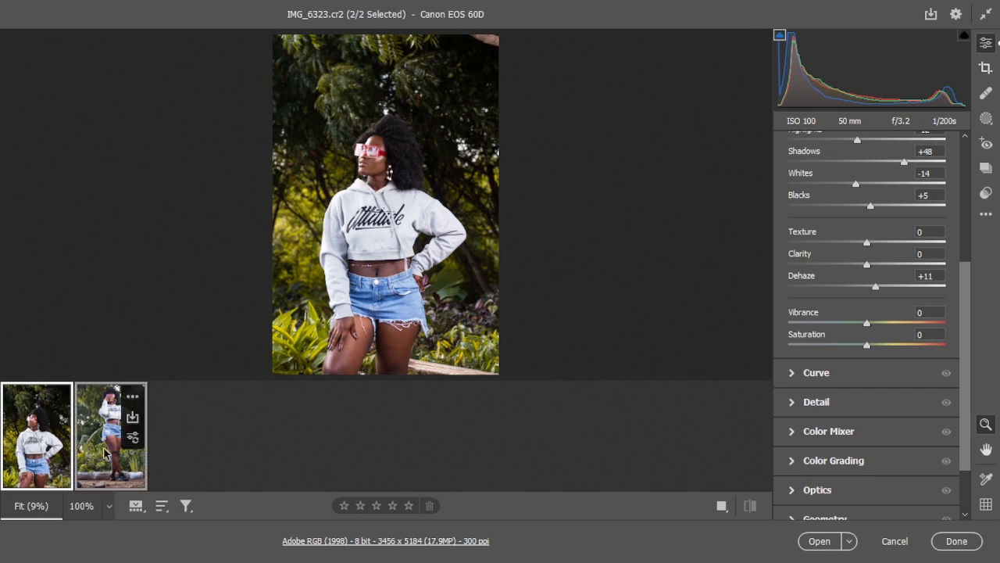
click(819, 542)
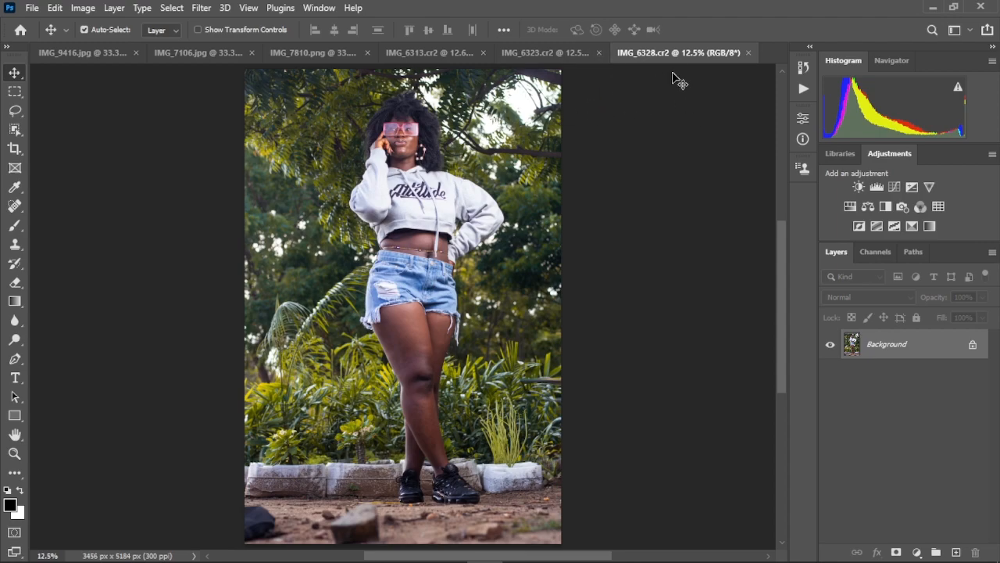
Step: Check the open raw documents IMG_6323, IMG_6313 and IMG_6328 one after another
click(567, 52)
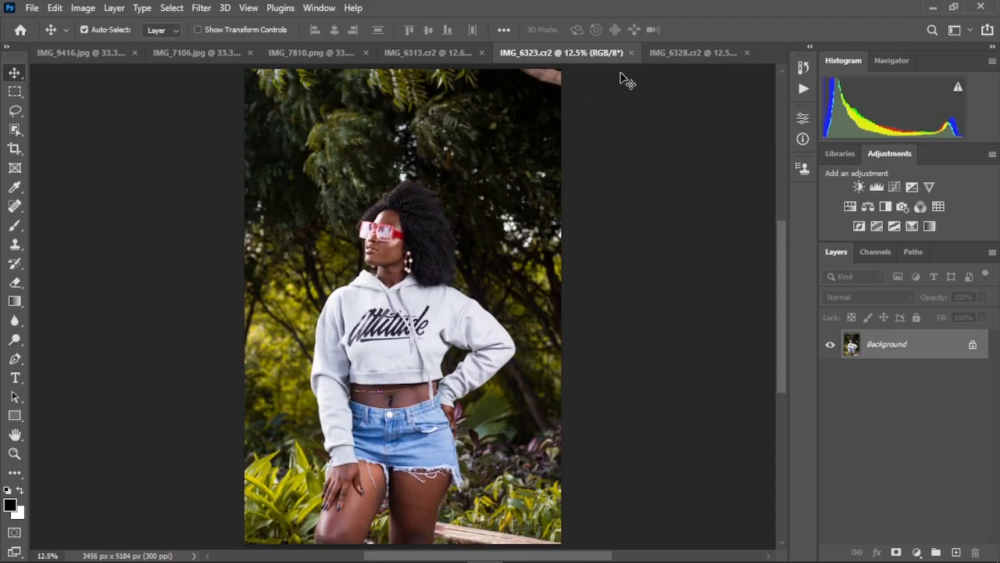
click(436, 52)
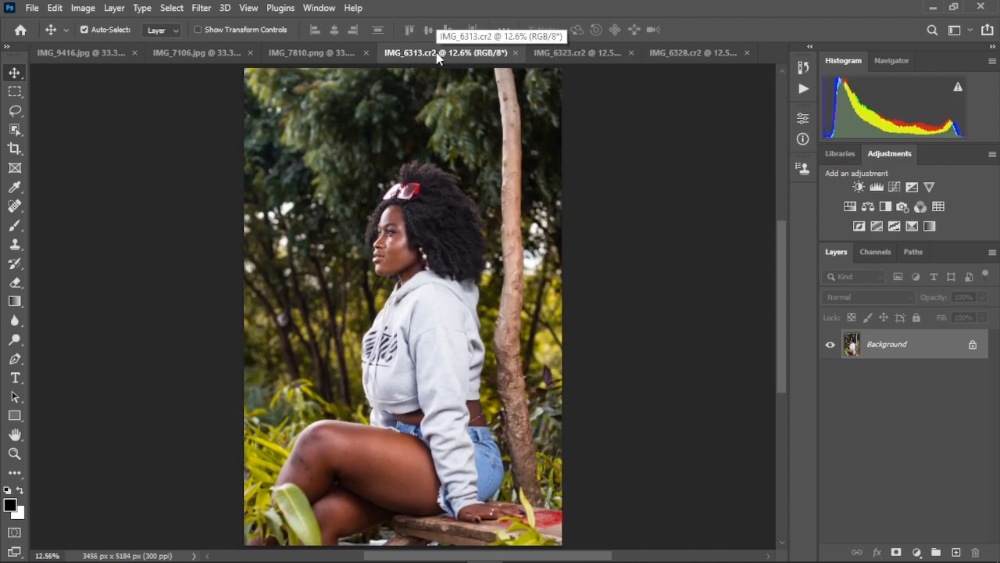
click(562, 53)
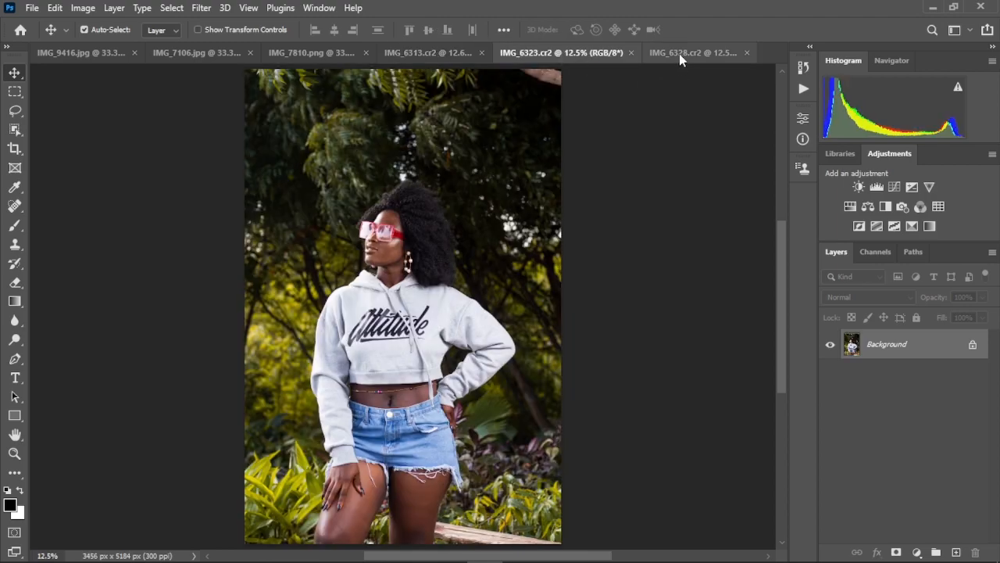
click(679, 53)
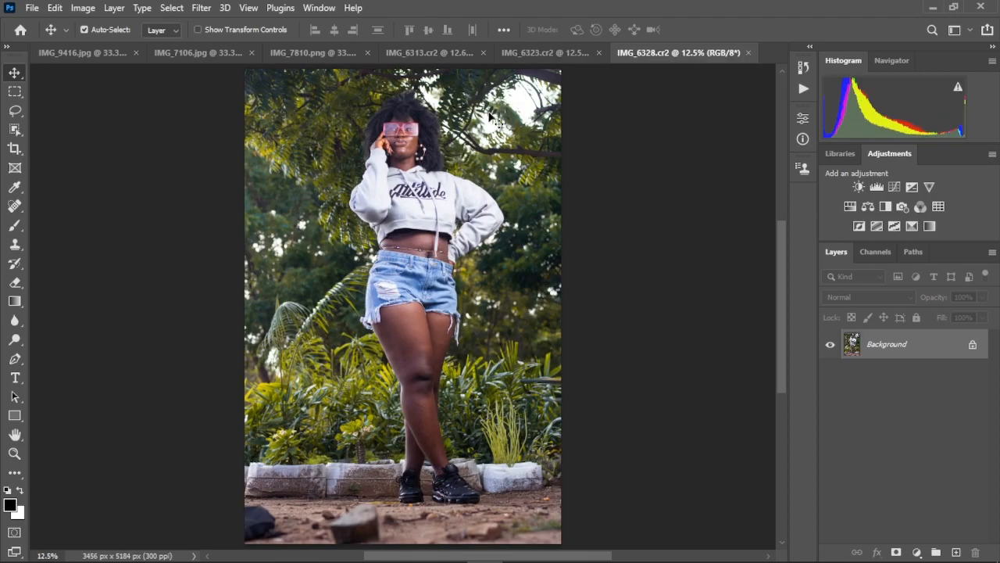
Step: Load all files from IMG_6313 through IMG_6328.xmp together from the File Explorer folder into Photoshop, outside the IMG_7810 canvas
mouse_move(225, 551)
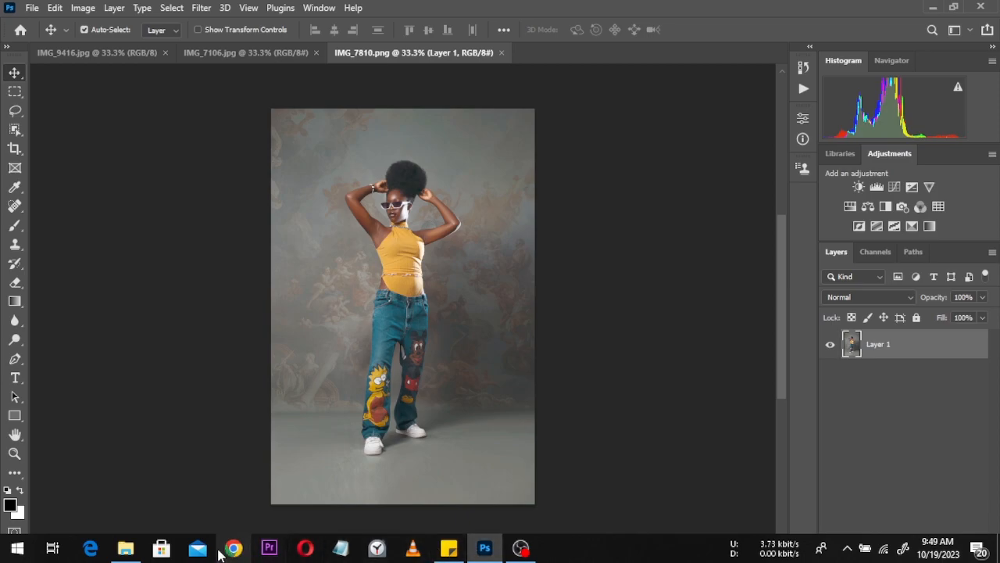
click(125, 548)
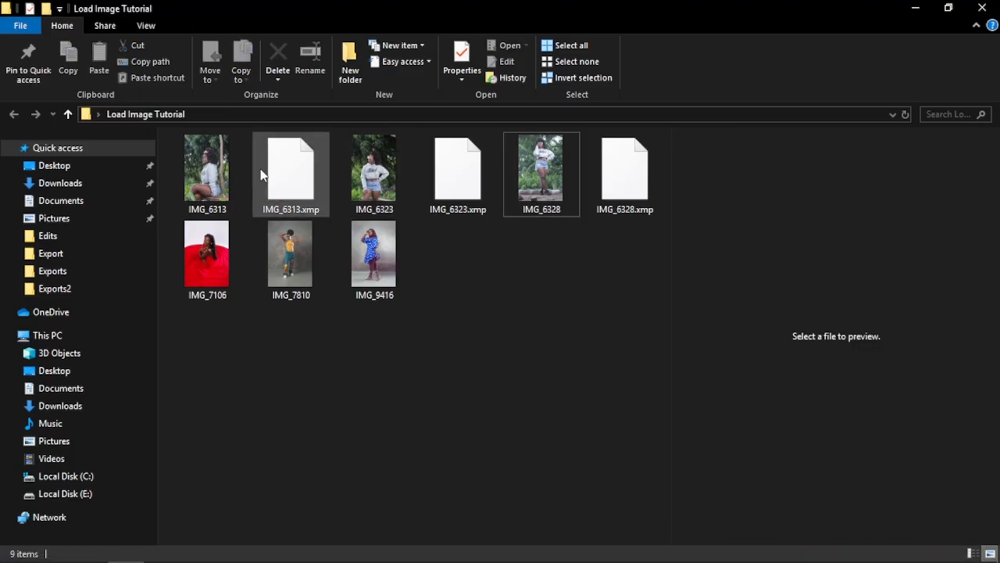
click(209, 177)
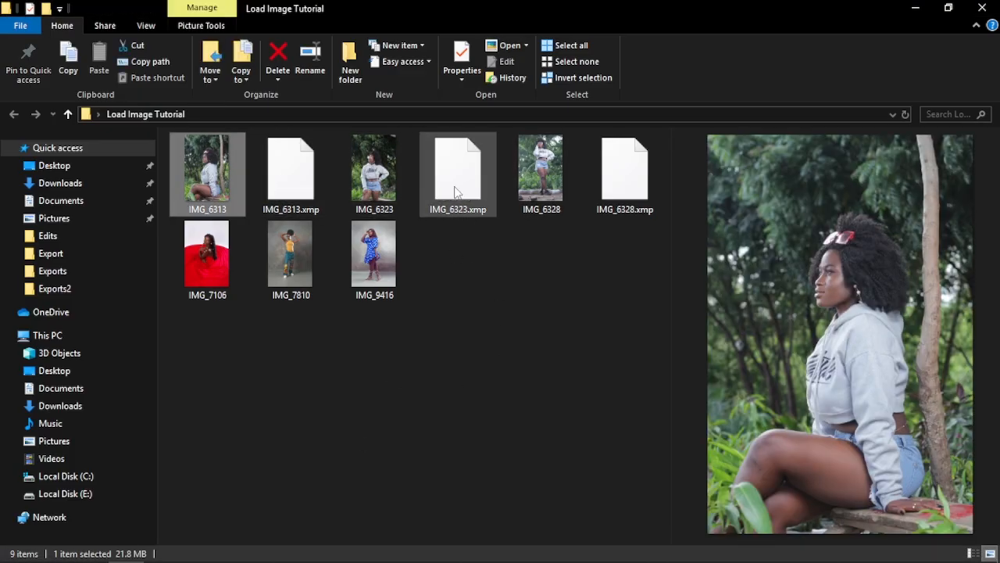
shift+click(542, 181)
shift+click(623, 189)
drag(529, 181, 579, 56)
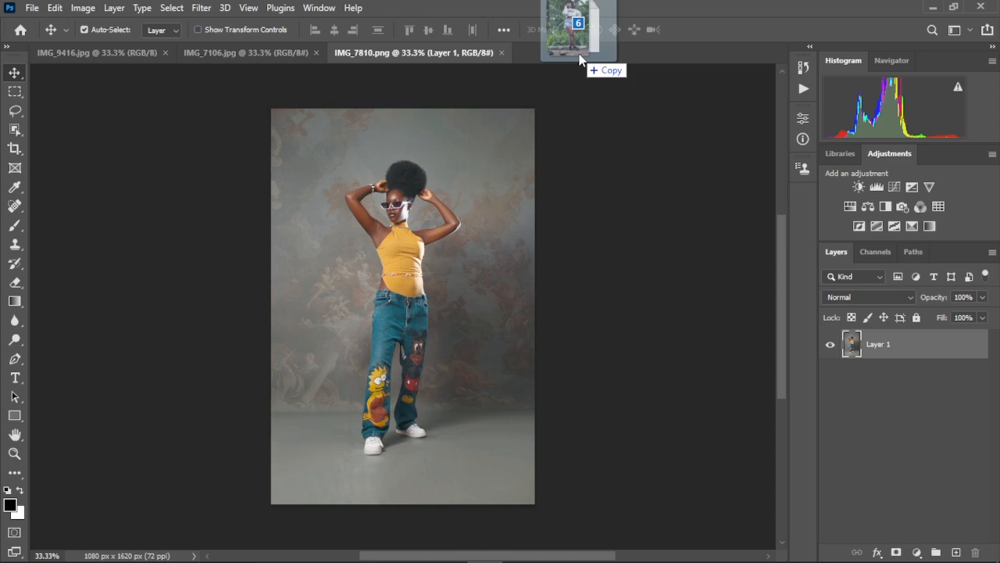
drag(580, 59, 590, 59)
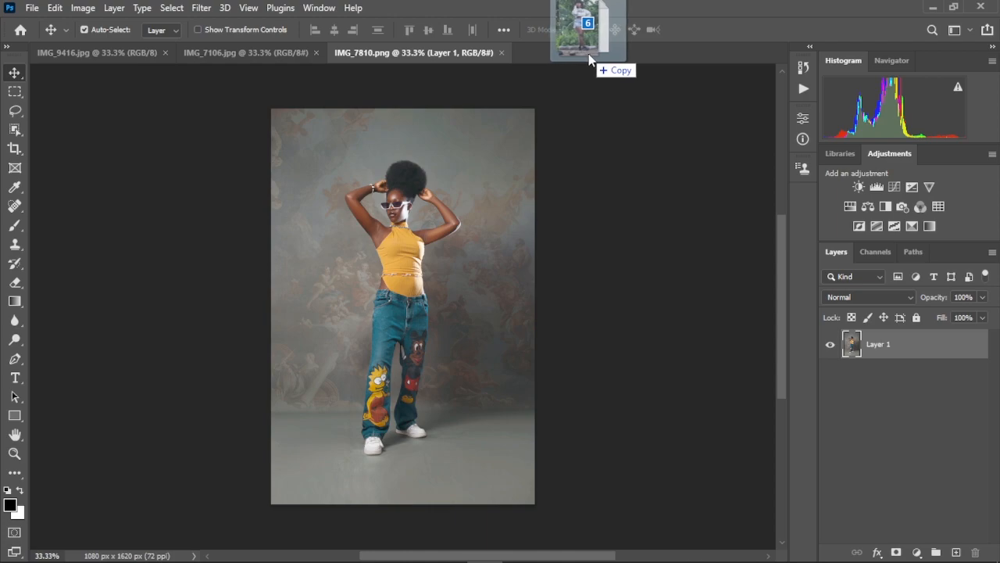
drag(590, 59, 572, 52)
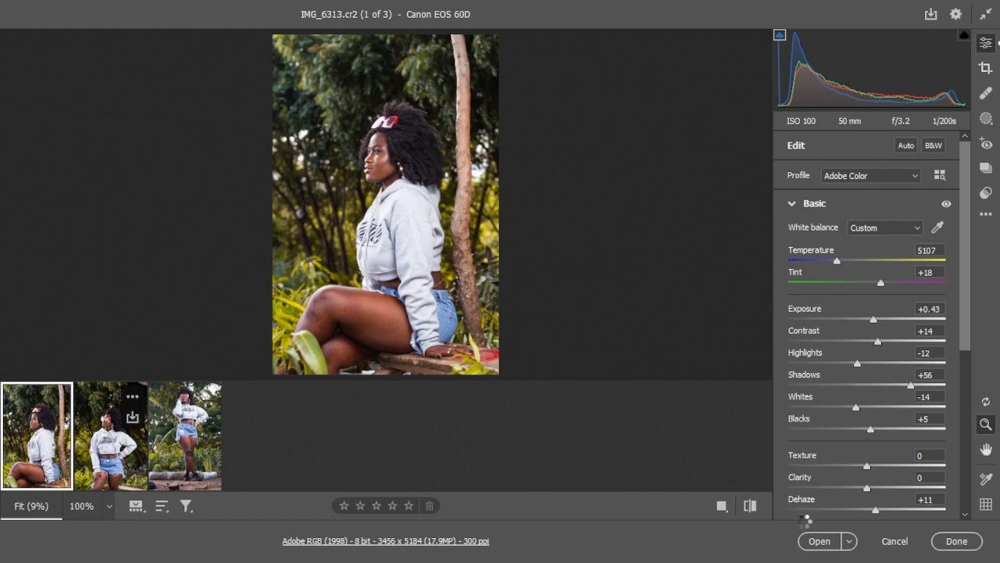
Step: Select all three raw photos, IMG_6313, IMG_6323 and IMG_6328, in Camera Raw and open them together in Photoshop
click(821, 541)
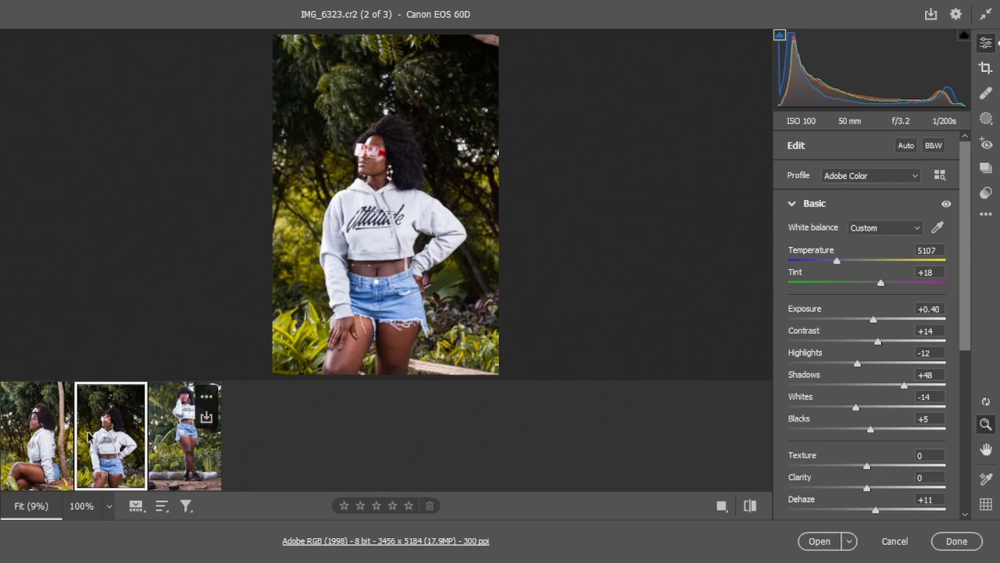
ctrl+click(40, 468)
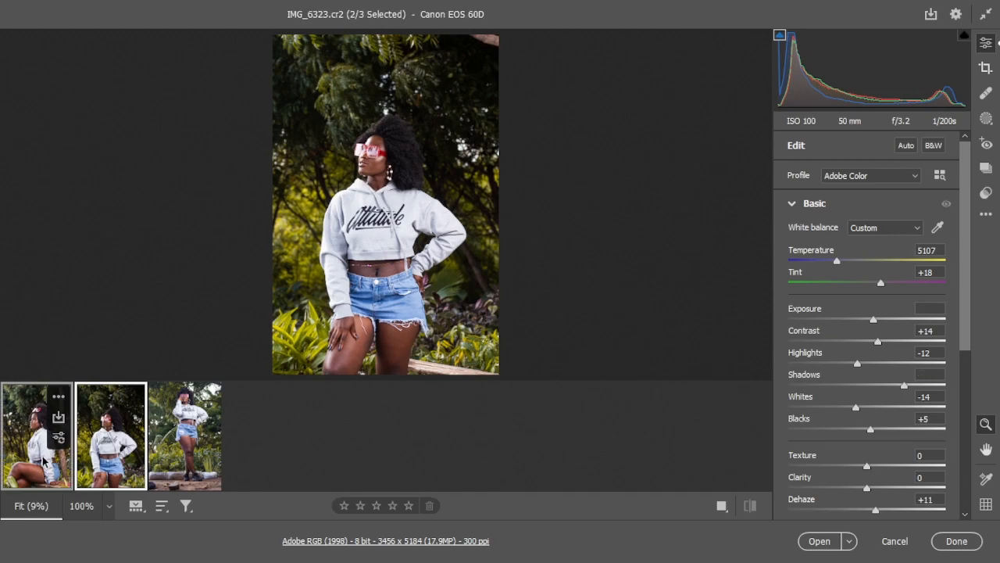
ctrl+click(169, 454)
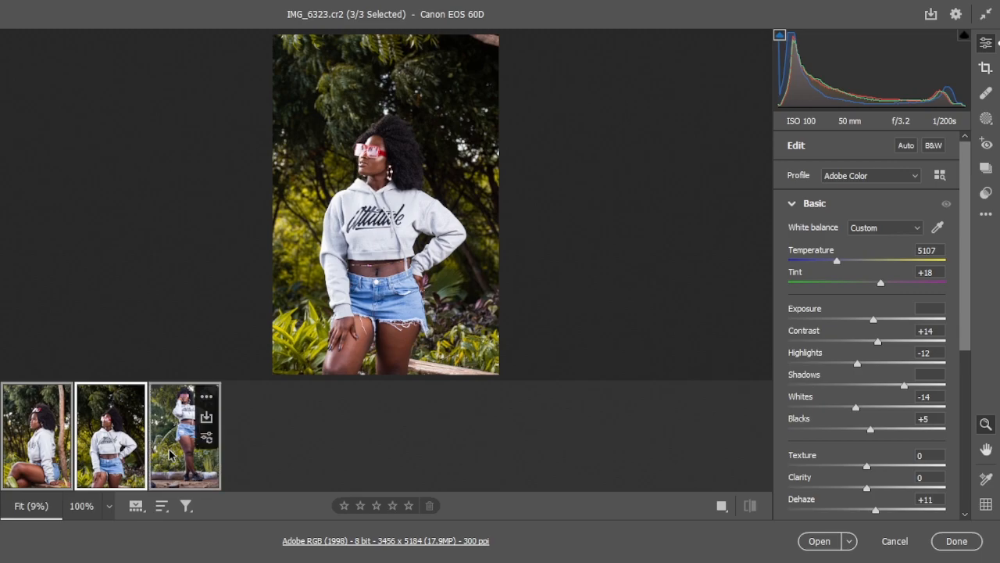
click(818, 541)
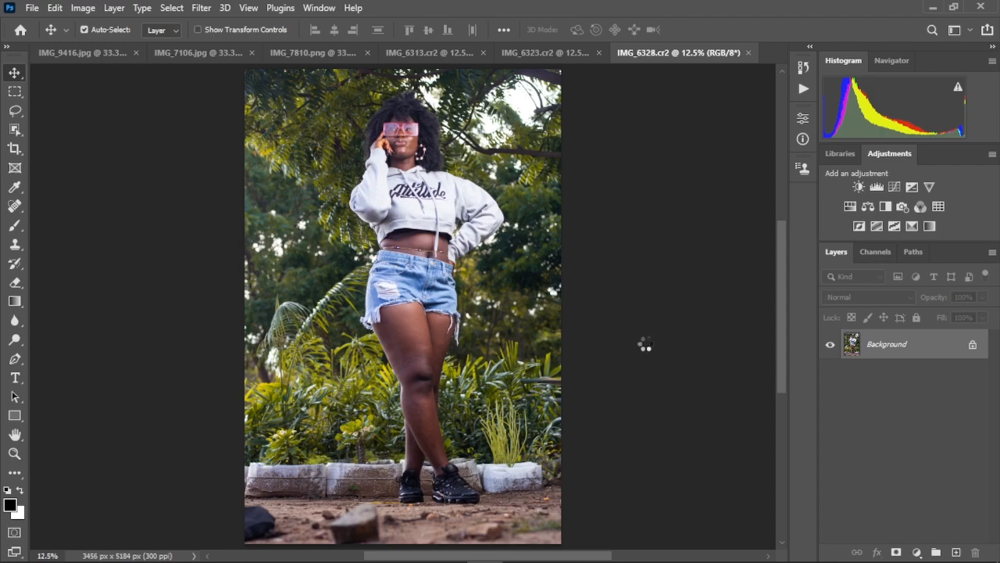
Step: View IMG_6313, and close the three raw documents, IMG_7810 and IMG_7106, keeping only IMG_9416 open
click(439, 55)
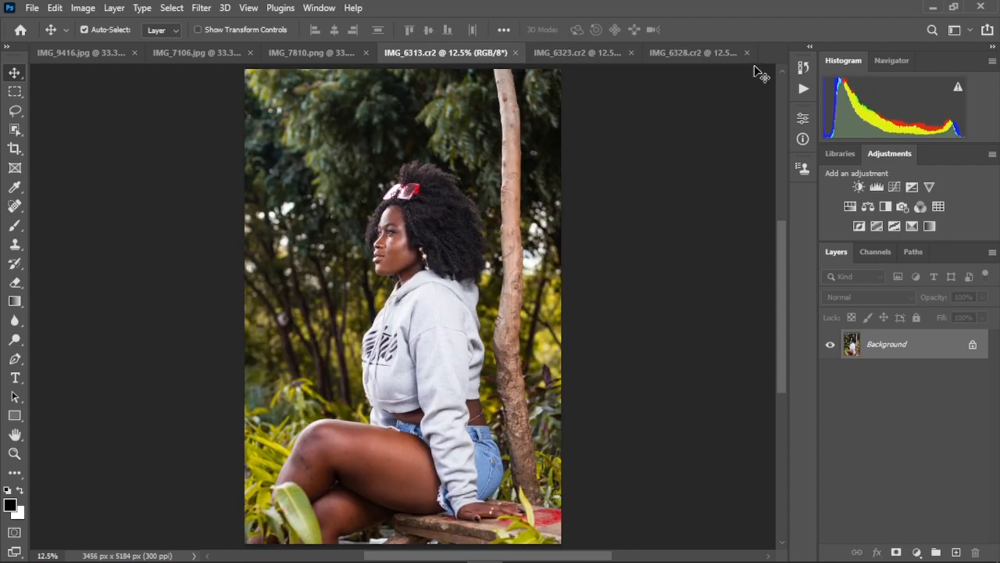
click(747, 52)
click(490, 221)
click(743, 53)
click(489, 221)
click(659, 53)
click(490, 221)
click(503, 53)
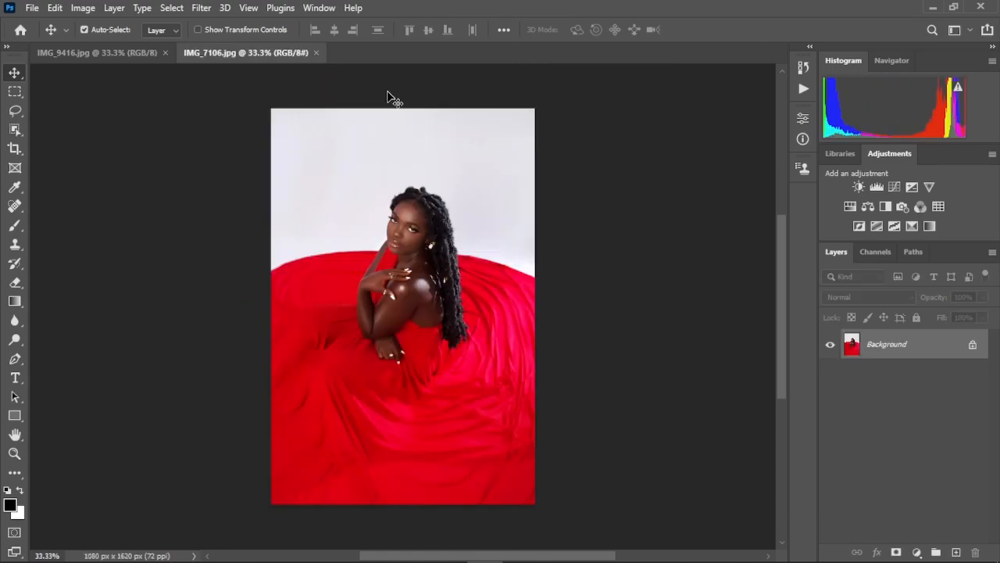
click(317, 52)
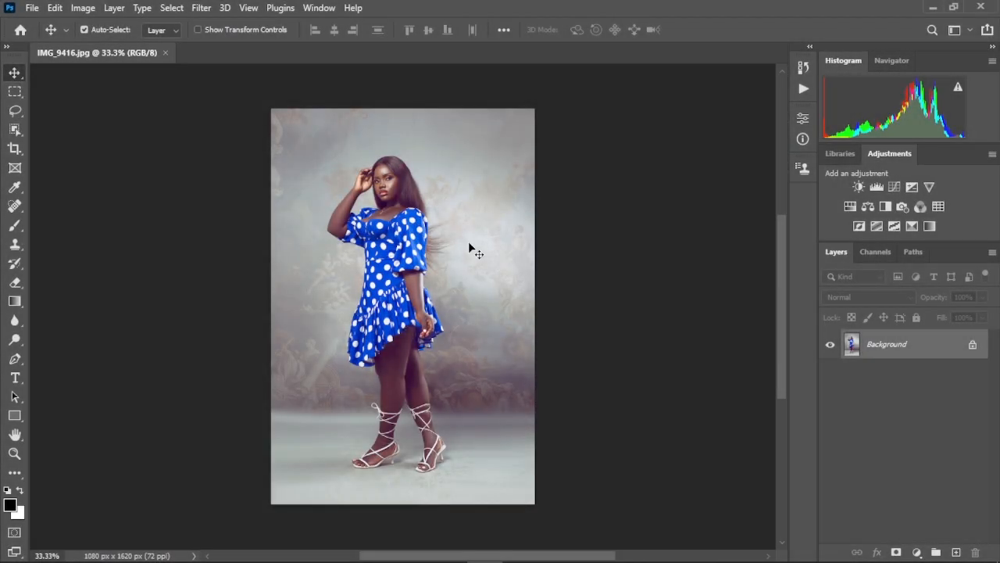
Step: Bring up the Open dialog and browse to the Load Image Tutorial folder on the Desktop
click(32, 10)
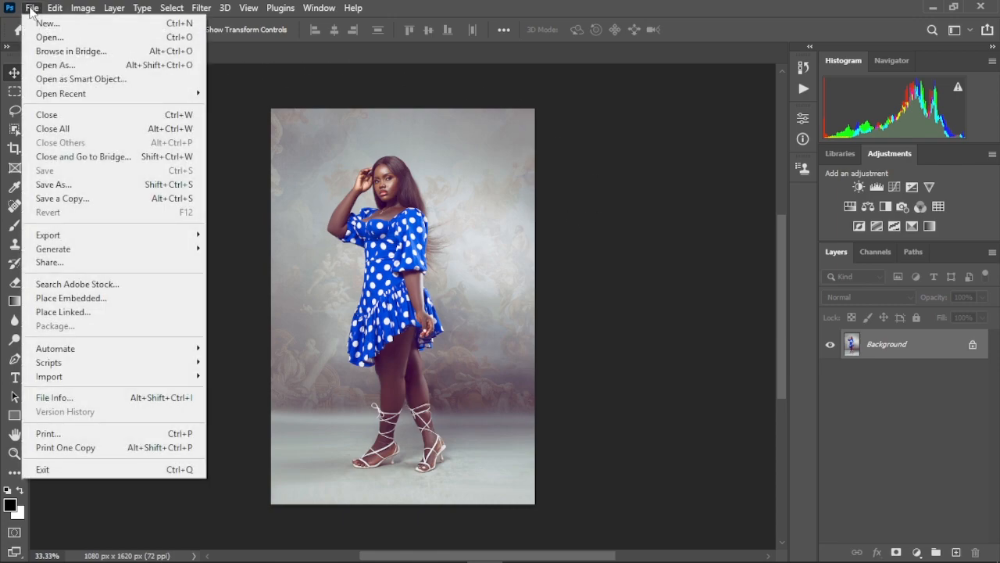
click(69, 43)
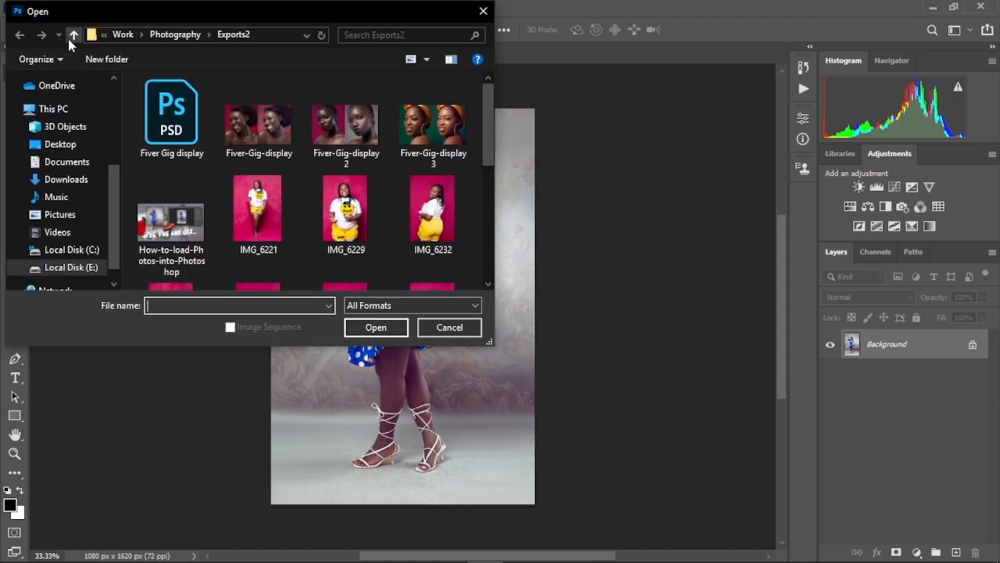
mouse_move(248, 11)
mouse_down()
mouse_move(332, 65)
mouse_move(269, 56)
mouse_move(259, 28)
mouse_up()
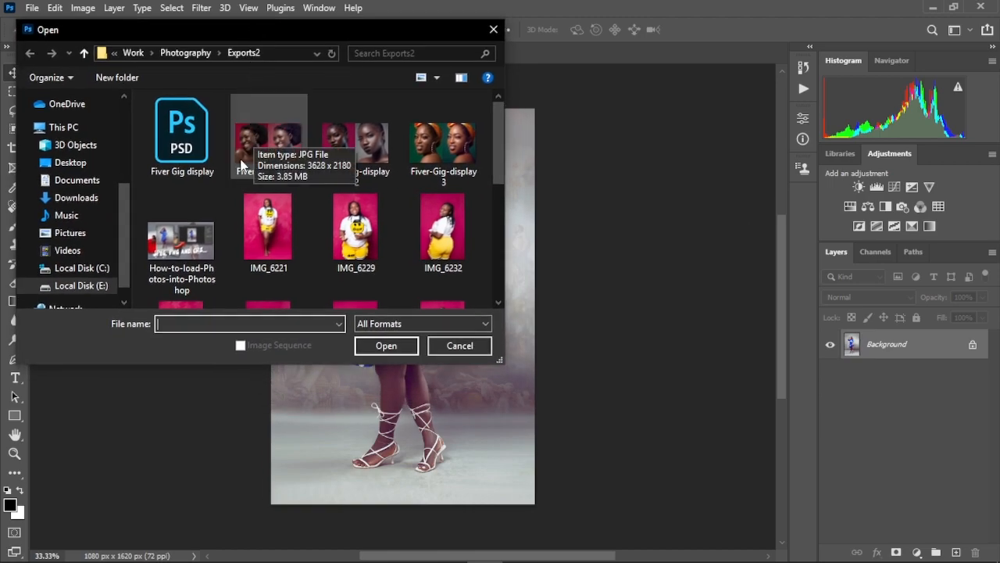
scroll(85, 154, down, 1)
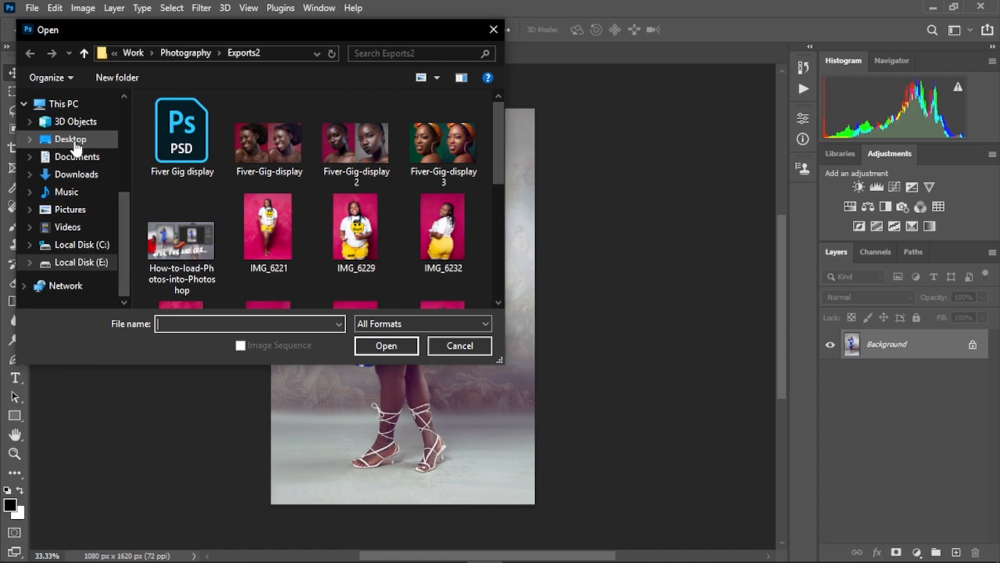
click(75, 145)
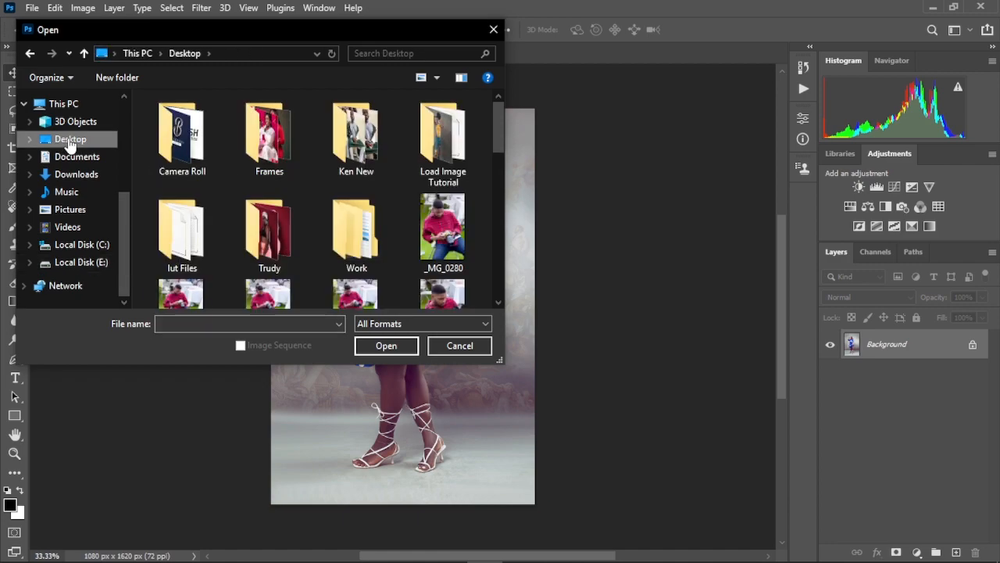
double_click(440, 146)
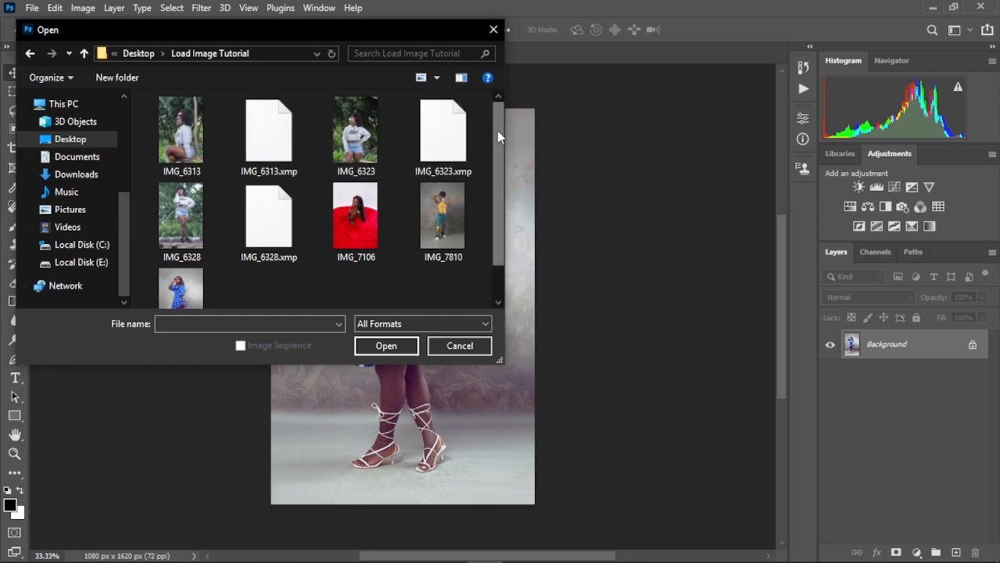
scroll(495, 161, down, 1)
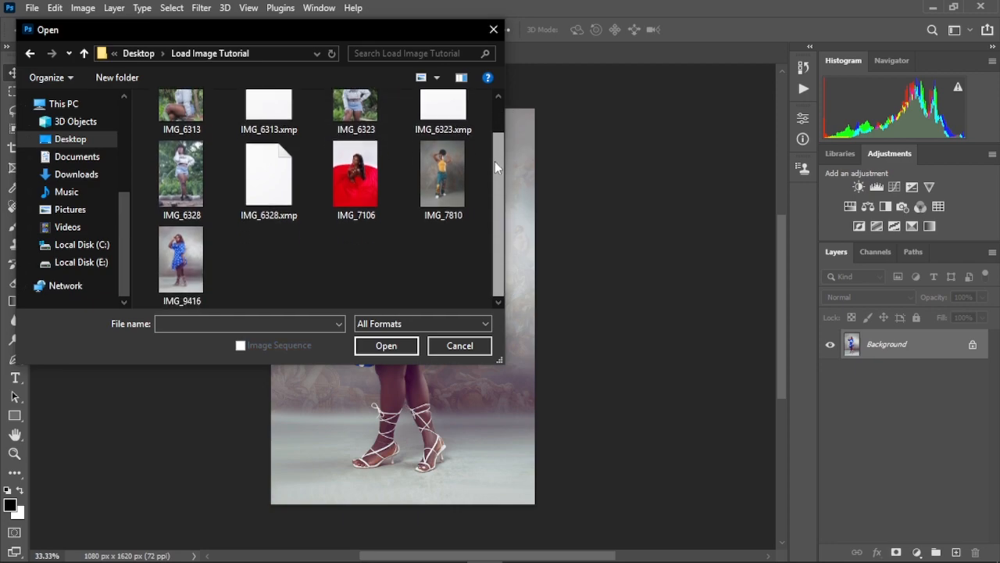
Step: Open IMG_7106 and IMG_7810 together, leaving IMG_9416 out of the selection, and view both opened documents
click(356, 178)
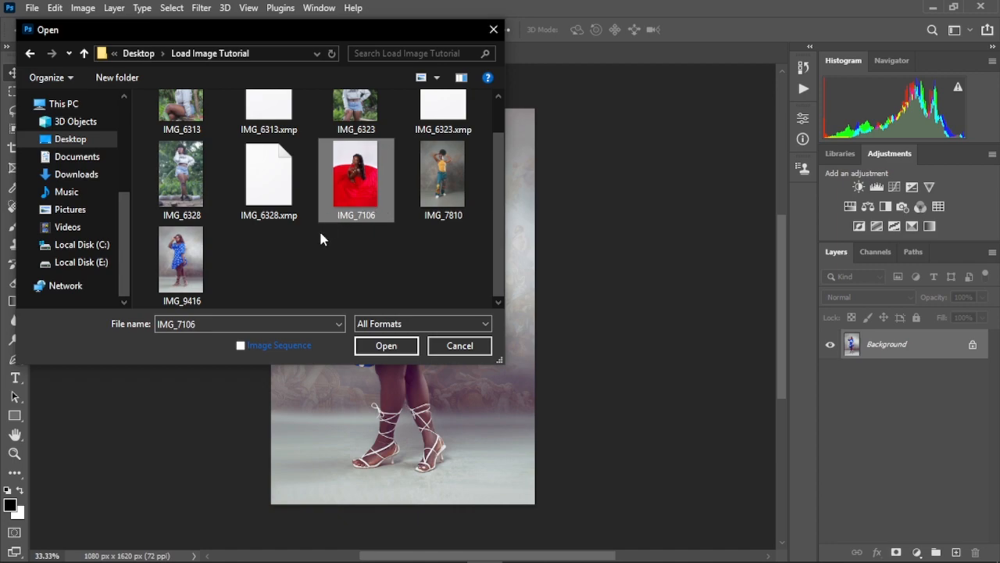
ctrl+click(439, 188)
ctrl+click(178, 252)
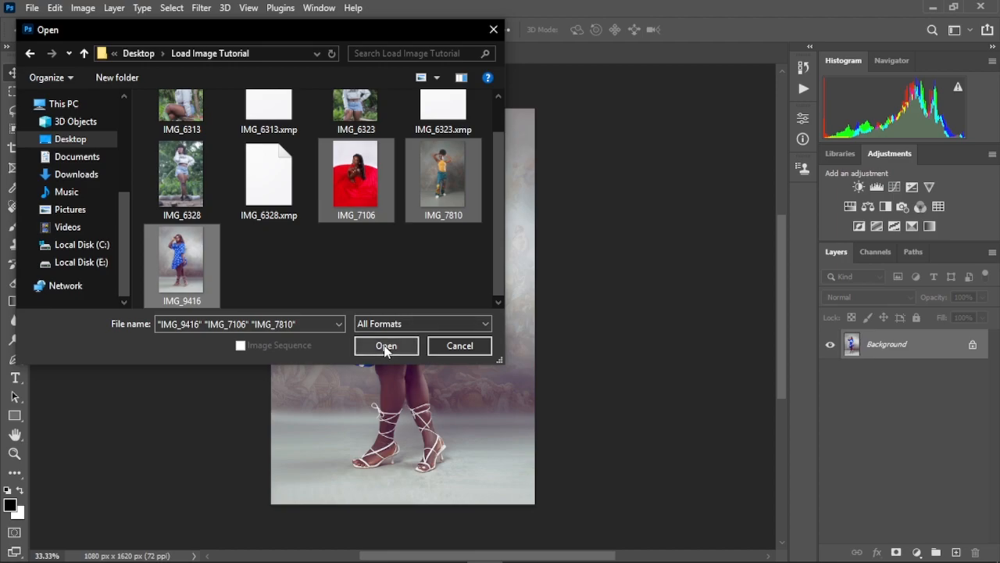
ctrl+click(172, 270)
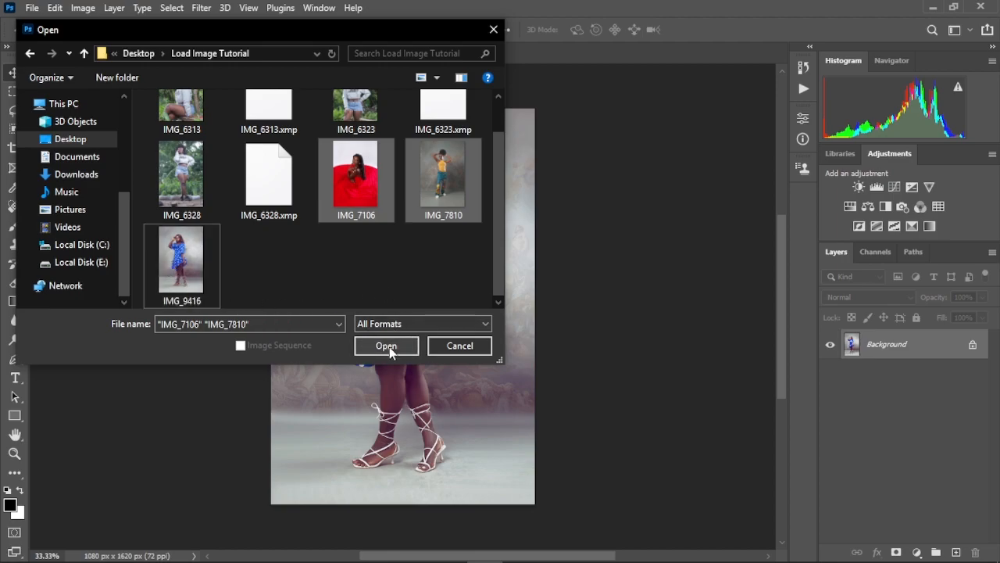
click(389, 349)
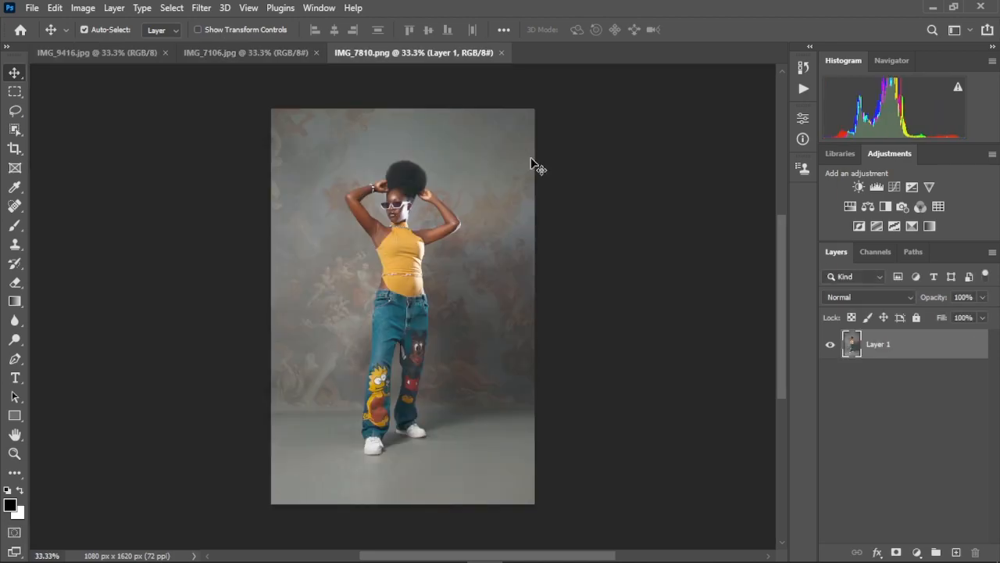
click(245, 51)
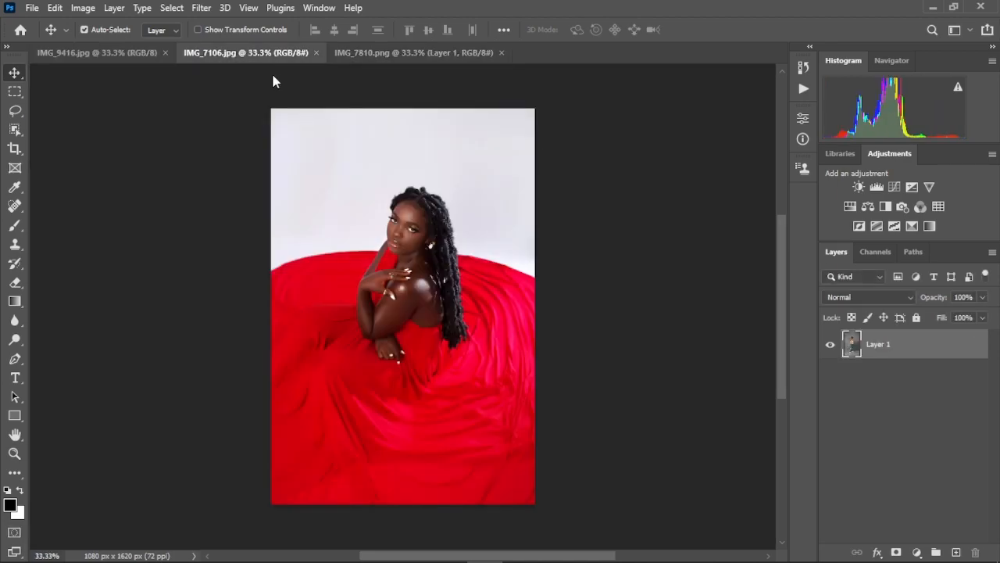
click(384, 55)
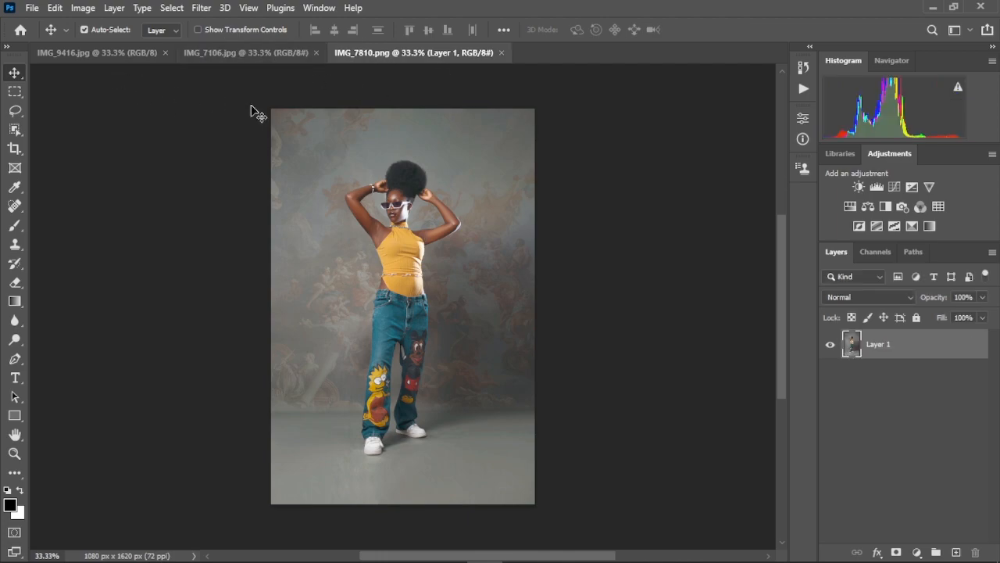
Step: Load the raw photo IMG_6313 from the Load Image Tutorial folder into Camera Raw with the Open command
click(31, 9)
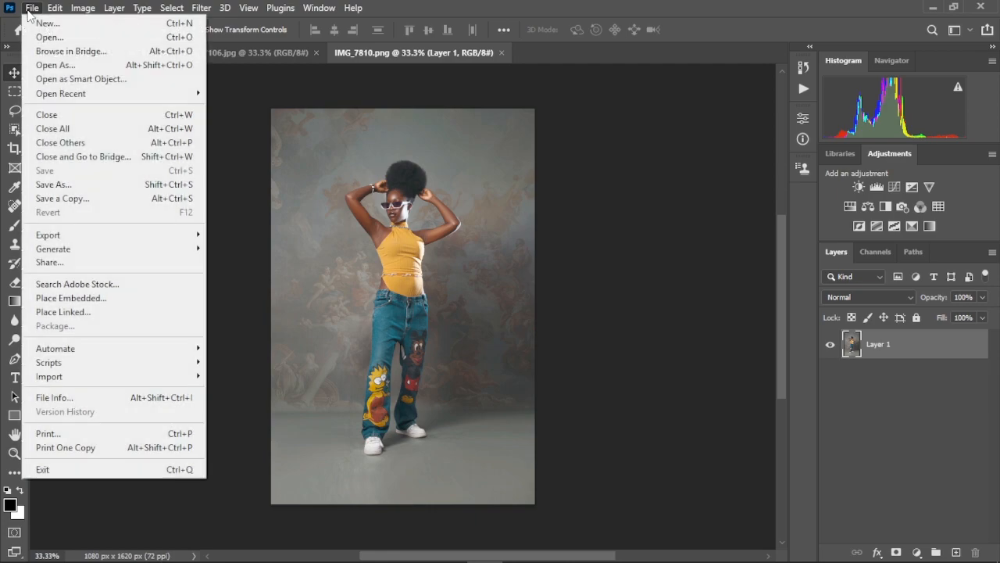
click(69, 37)
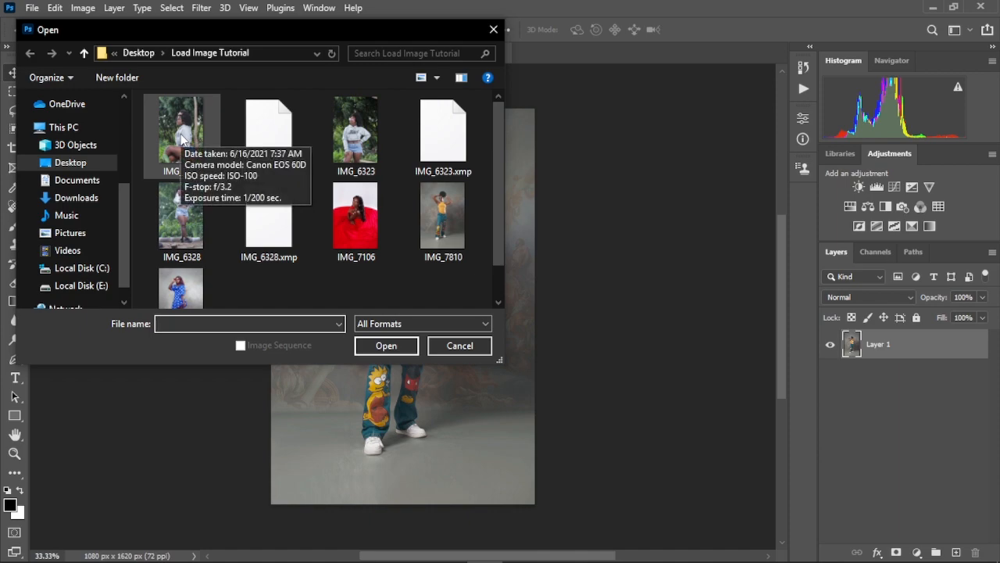
click(182, 139)
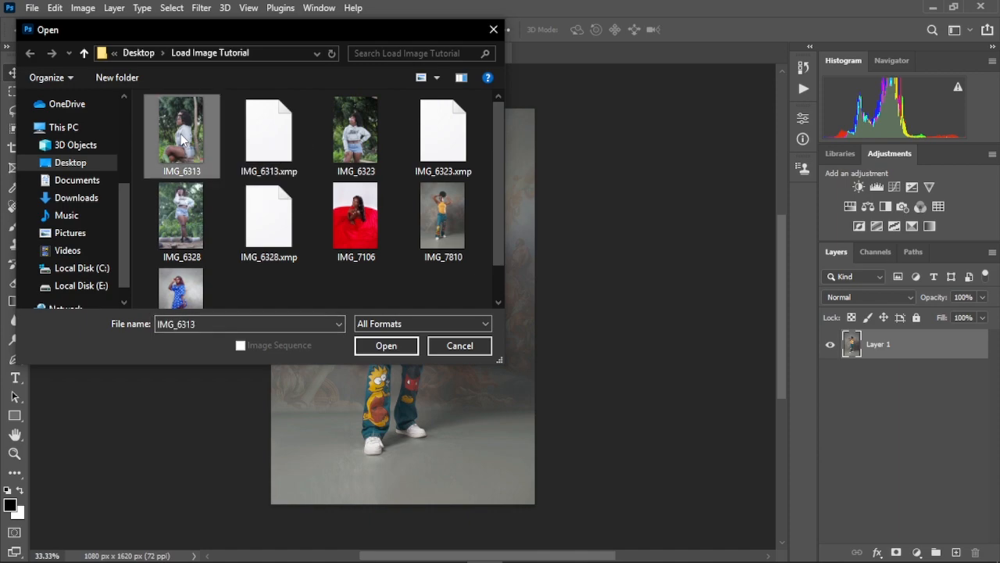
click(386, 346)
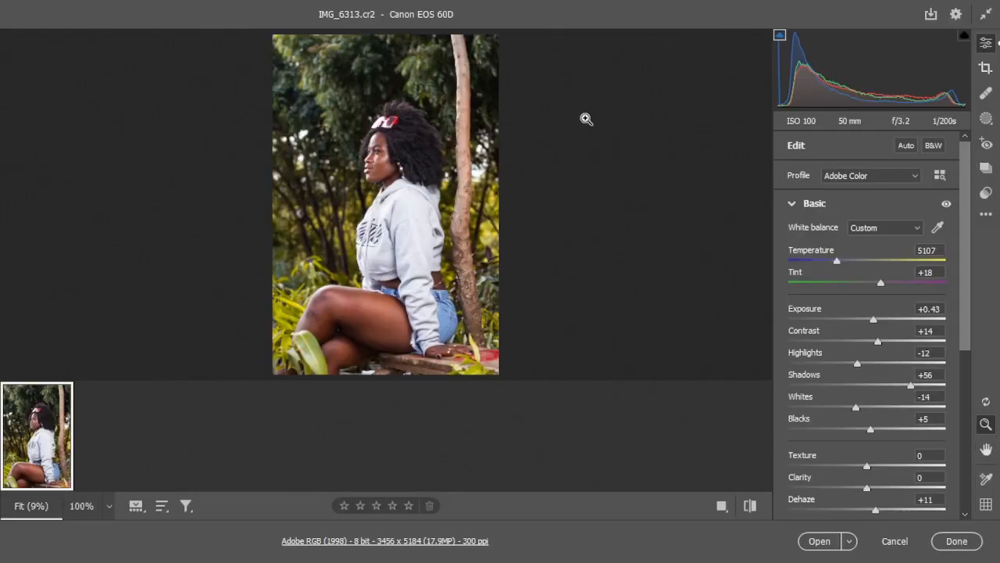
Step: Inspect the IMG_6313 preview in Camera Raw and open the photo in Photoshop with its existing adjustments
click(387, 156)
click(388, 156)
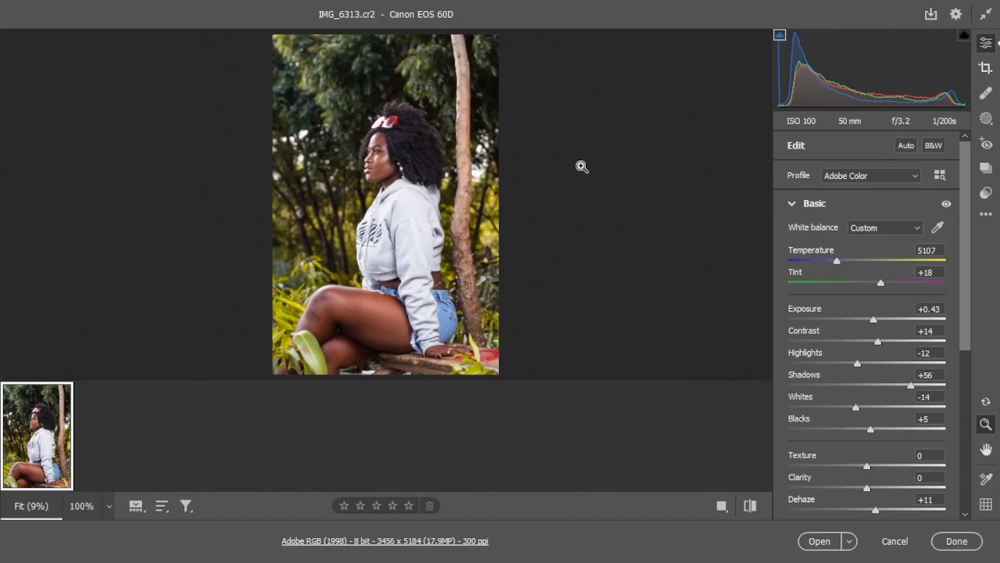
click(820, 541)
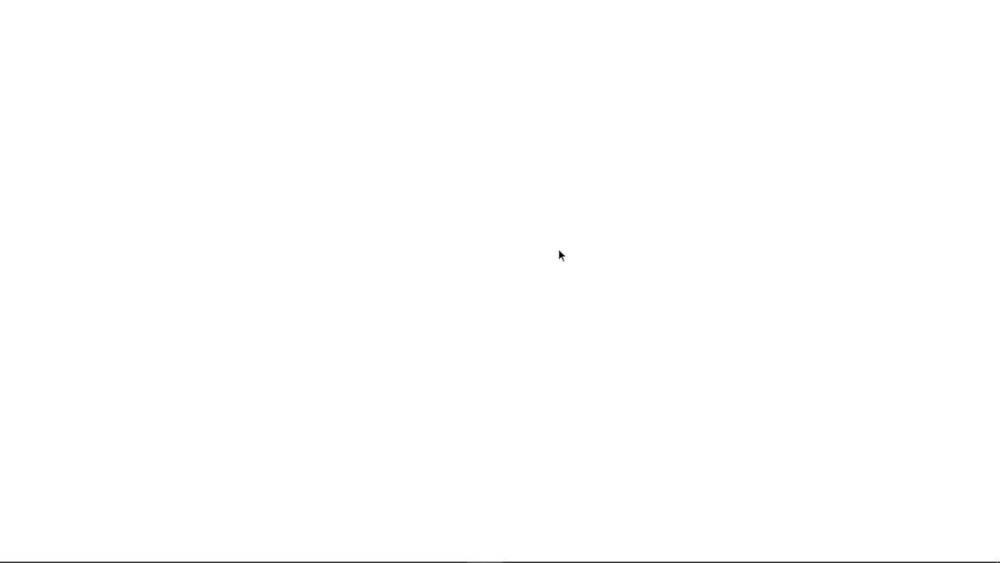